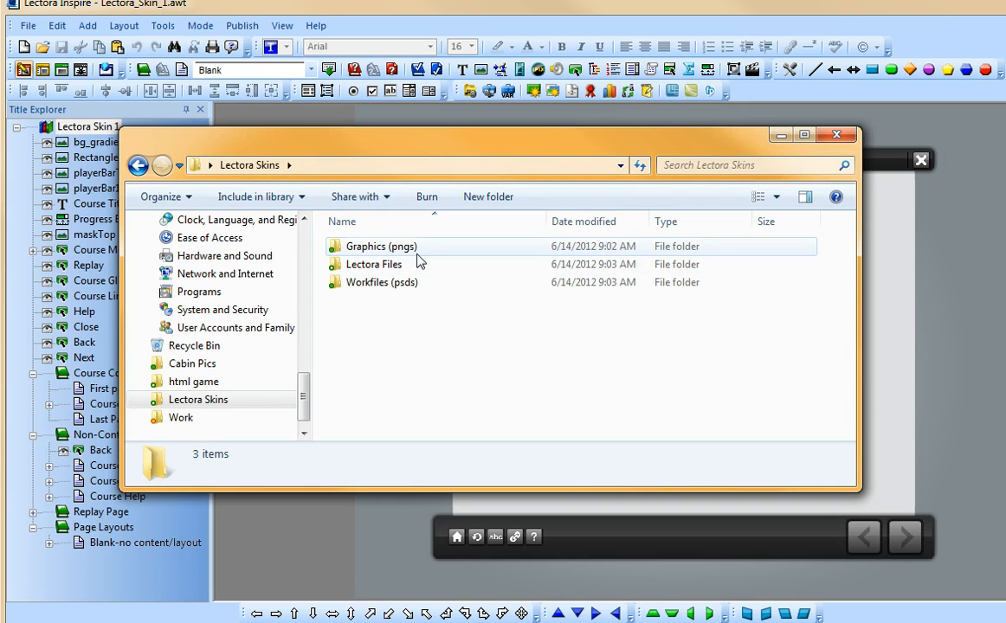
Browse the player bar graphics in the Skin Images subfolder of Graphics (pngs), then return to Graphics (pngs)
click(358, 272)
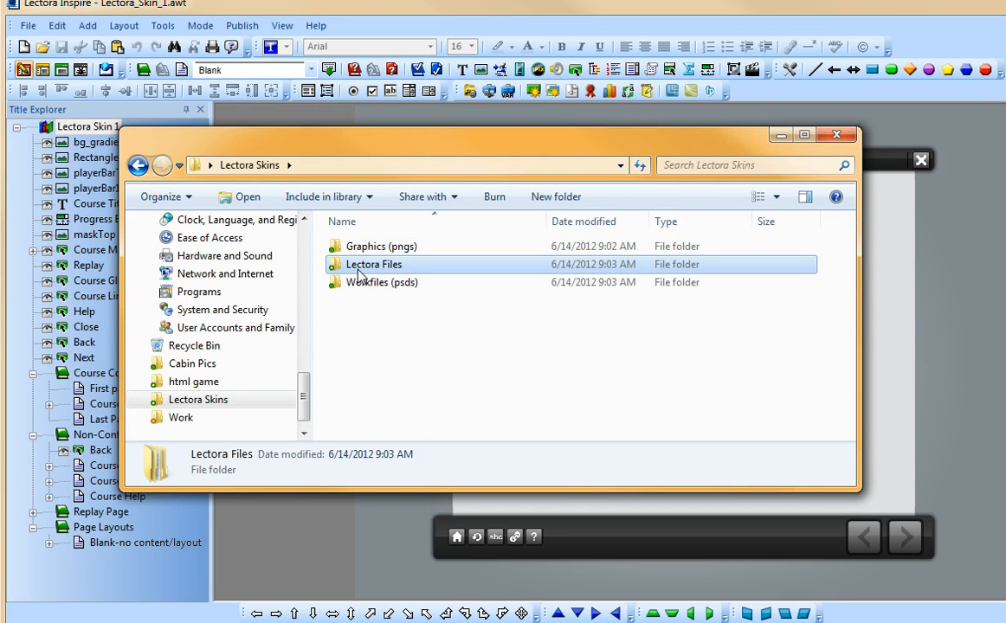
click(362, 286)
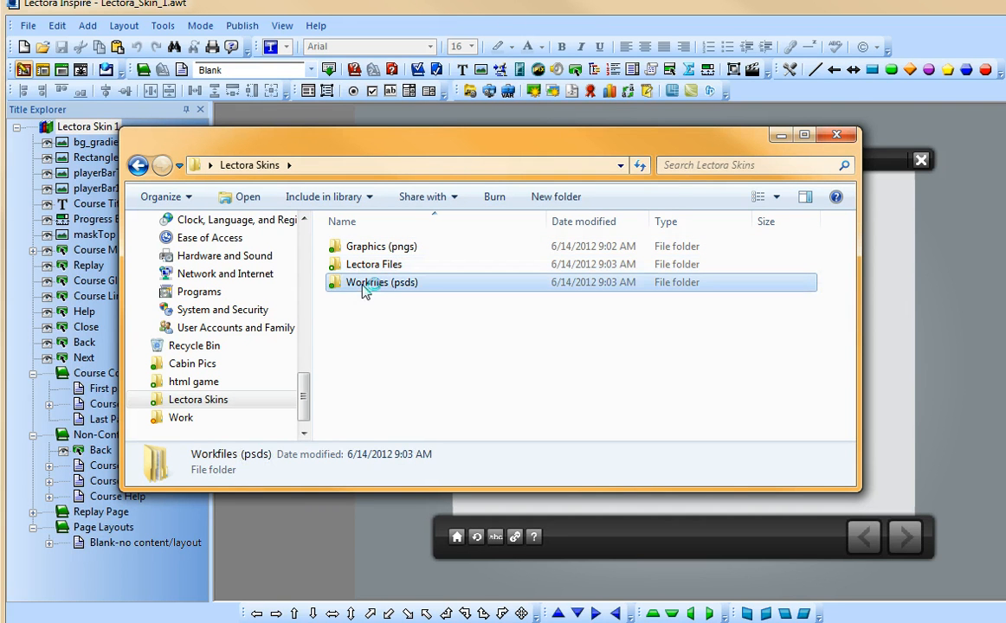
double_click(356, 248)
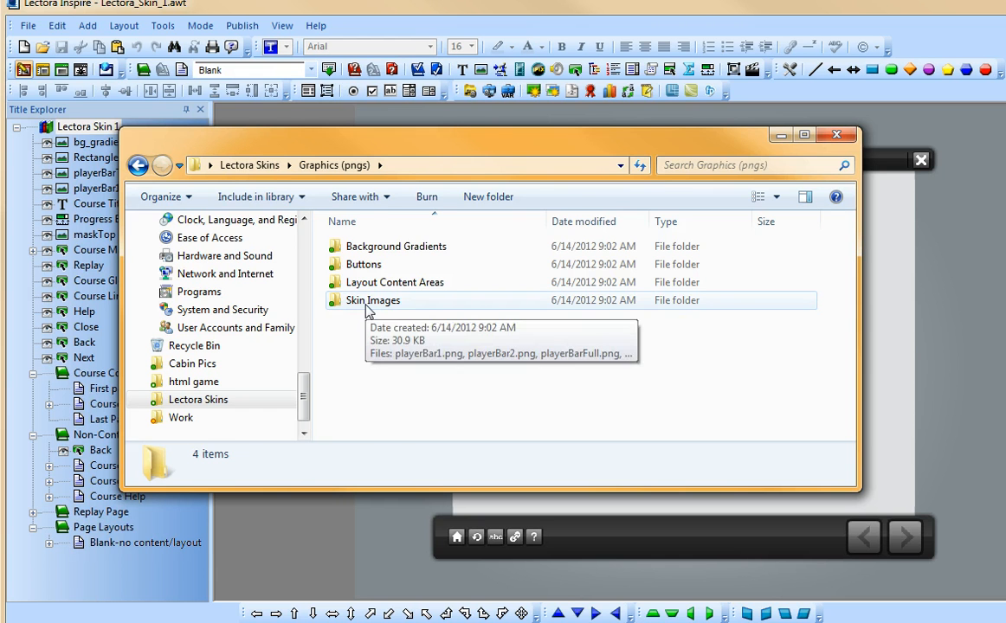
double_click(365, 305)
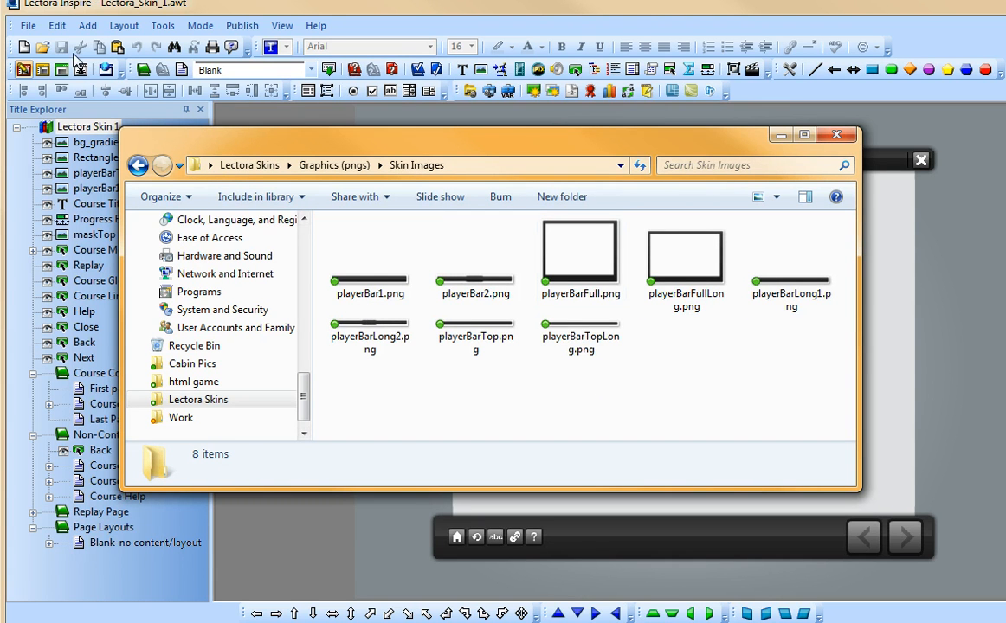
click(138, 165)
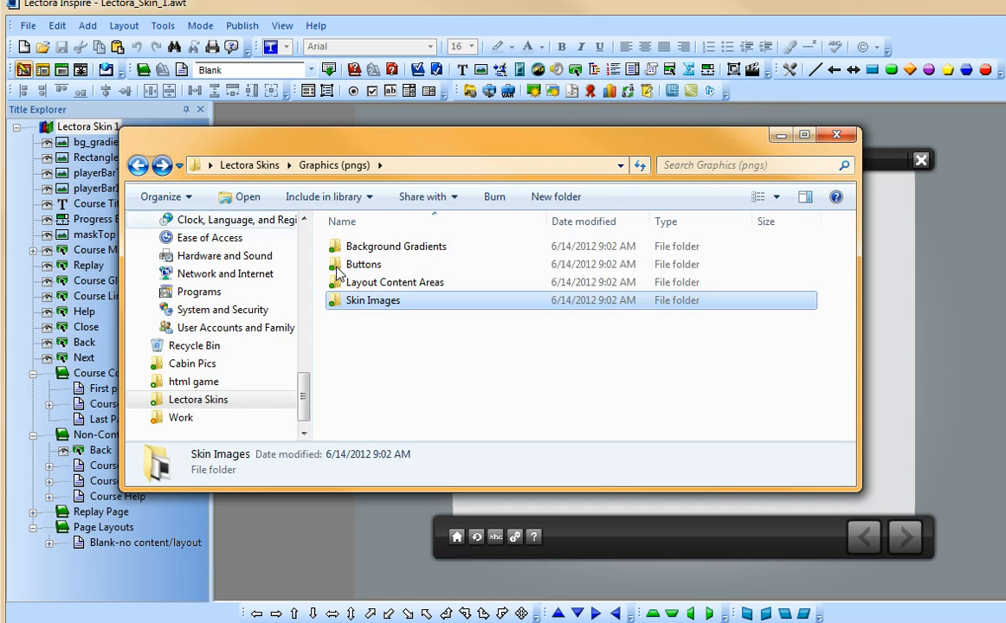
Review the button images in the btns style3 subfolder of Buttons and return to Graphics (pngs)
double_click(373, 265)
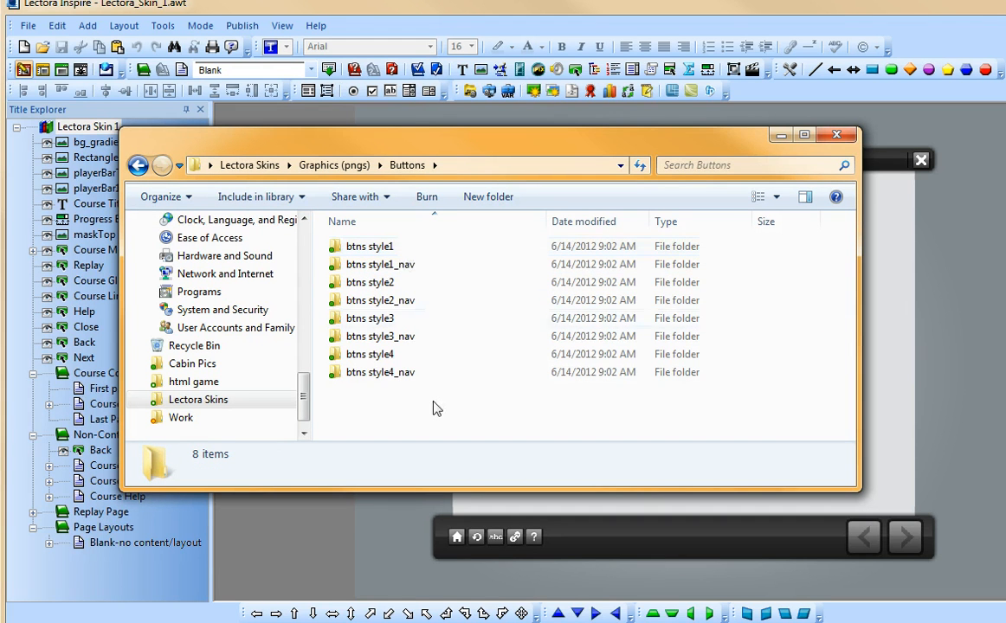
double_click(381, 320)
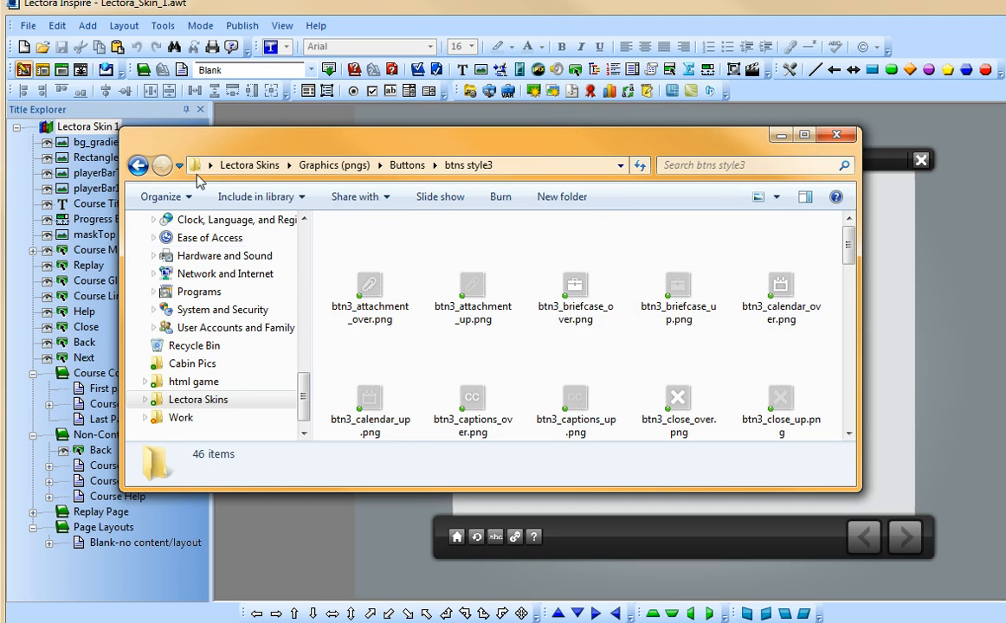
click(137, 166)
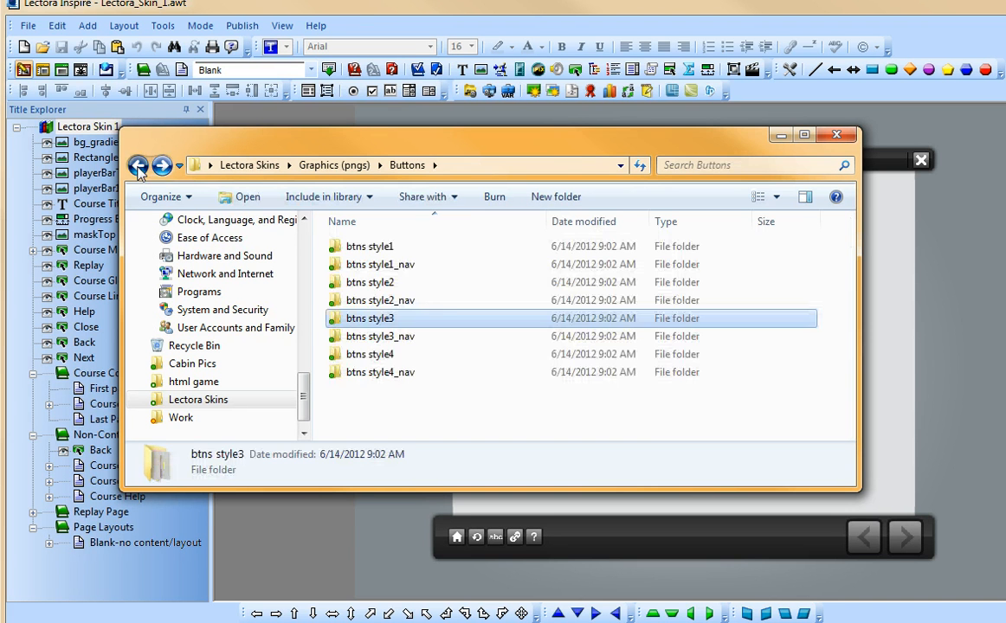
click(138, 166)
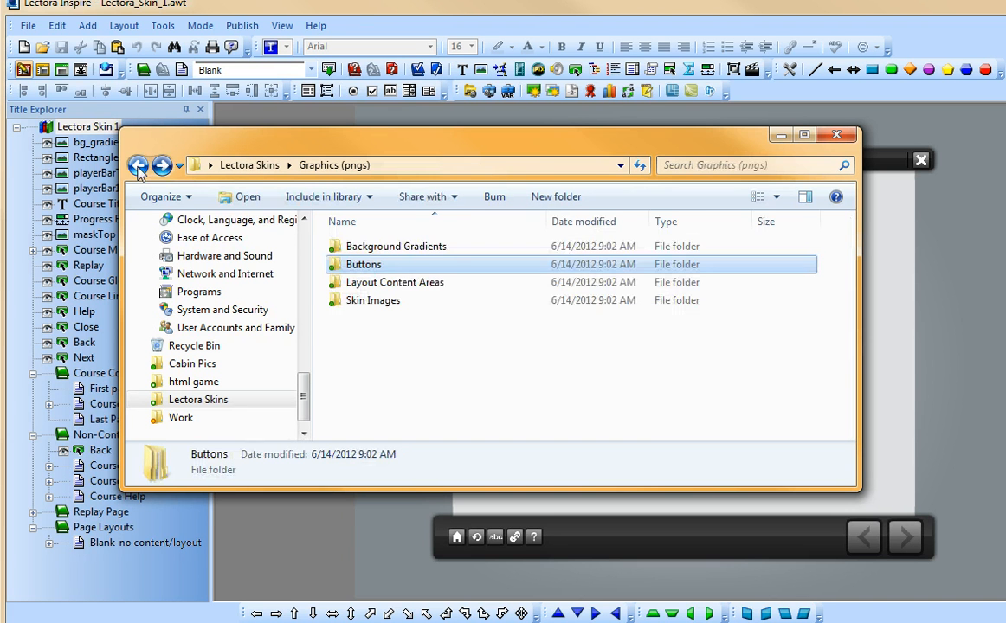
Review the Style_1 box images under Layout Content Areas and return to the Lectora Skins folder
double_click(397, 285)
double_click(355, 247)
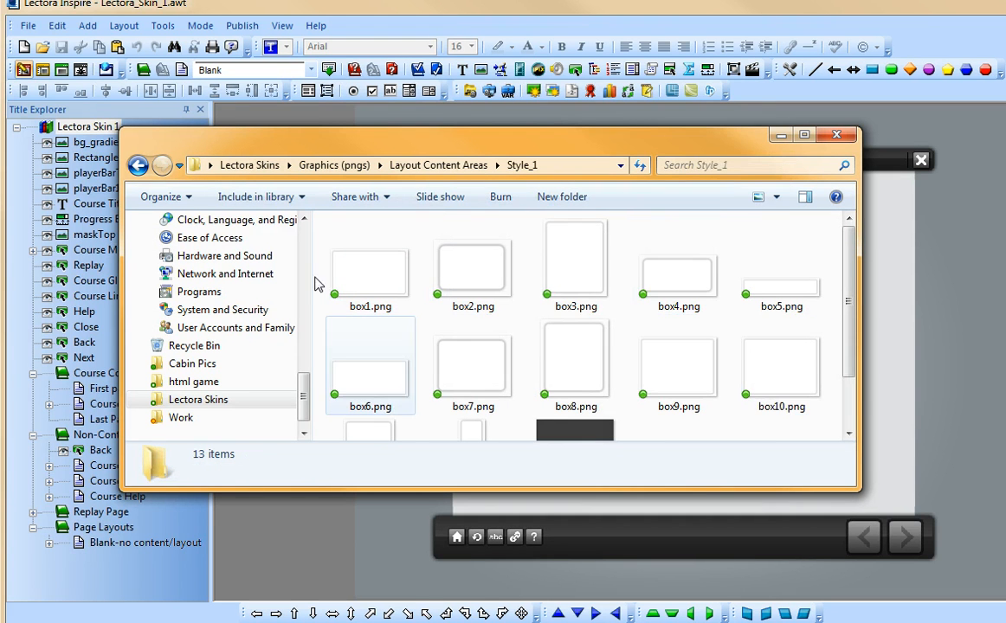
click(138, 165)
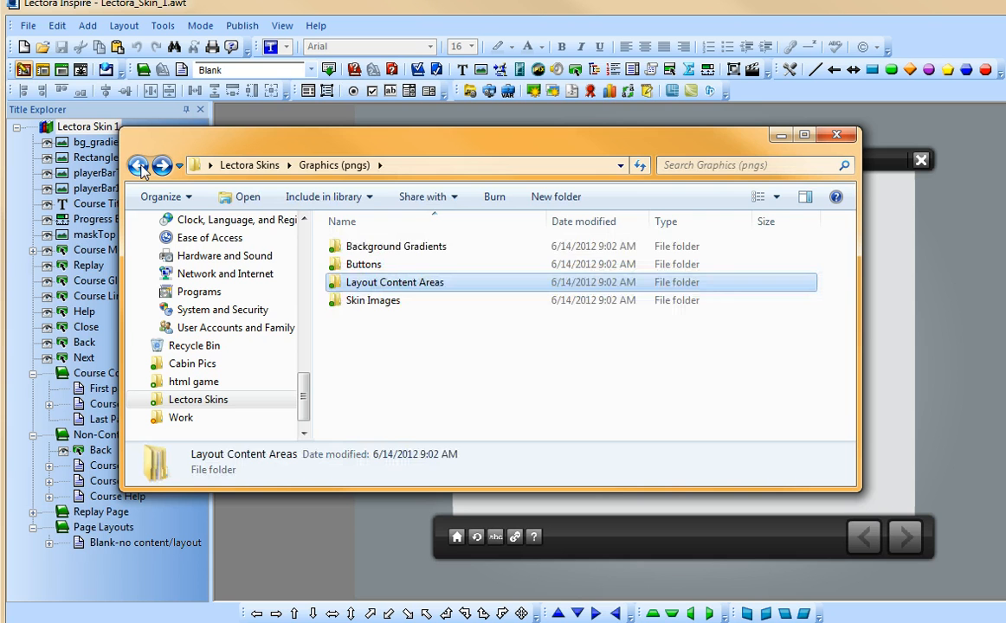
click(138, 165)
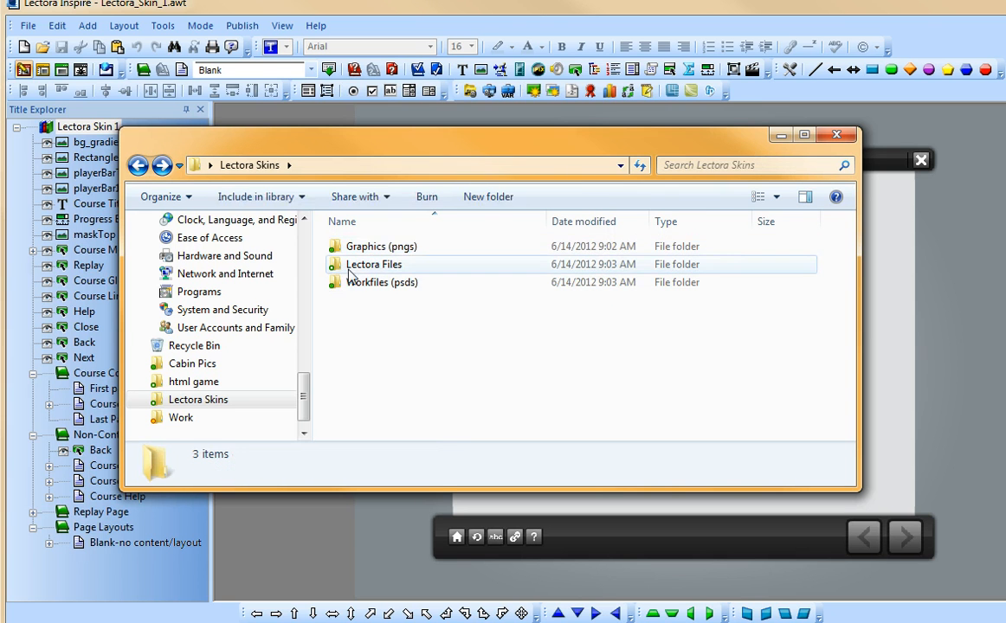
Inspect the Lectora Files folder and the Skin Images source files in Workfiles (psds), ending back in Lectora Skins
double_click(355, 264)
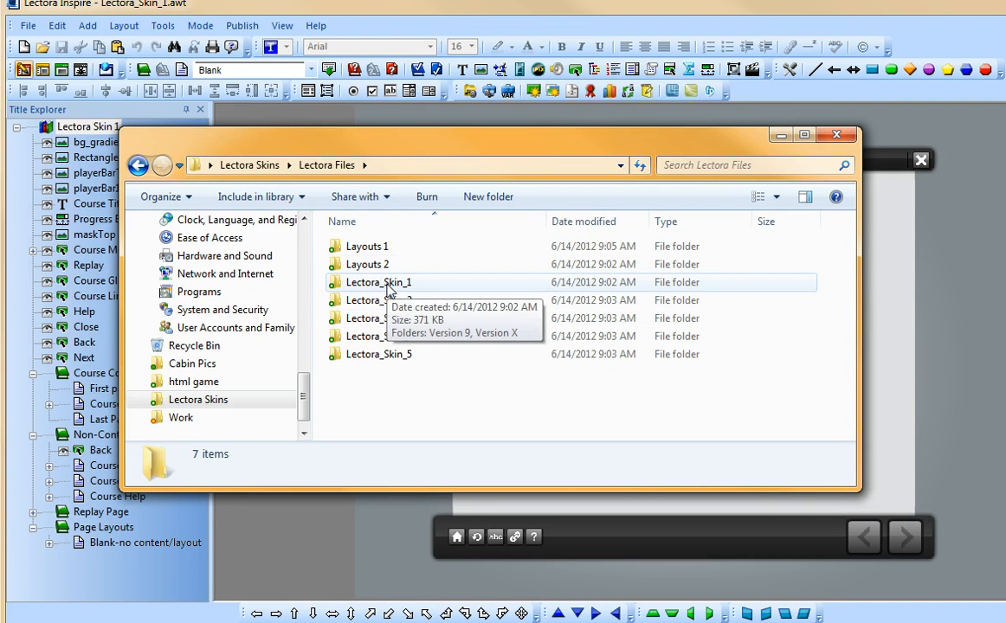
click(137, 165)
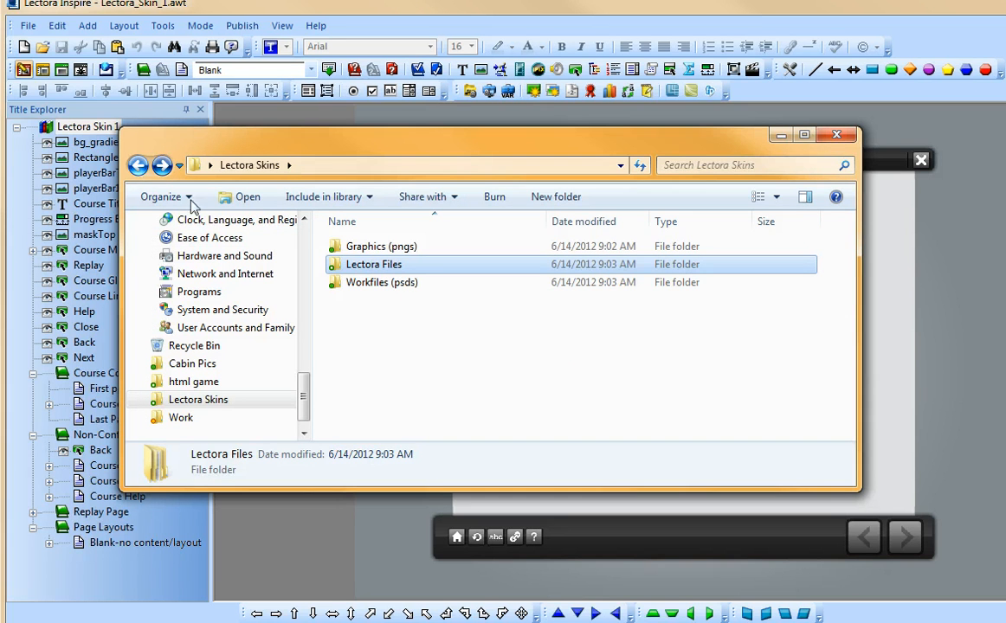
double_click(387, 285)
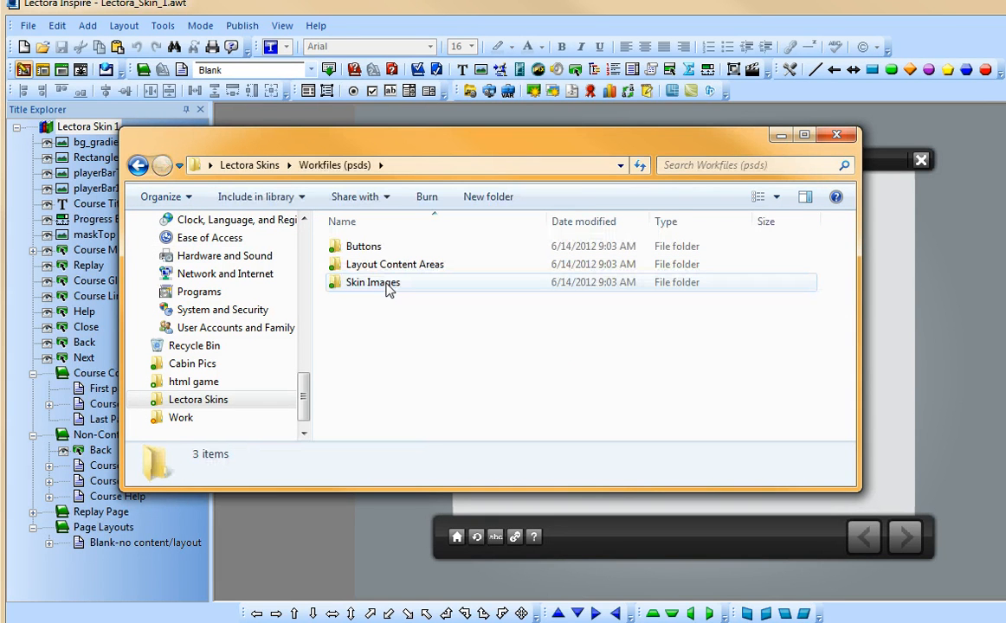
double_click(379, 284)
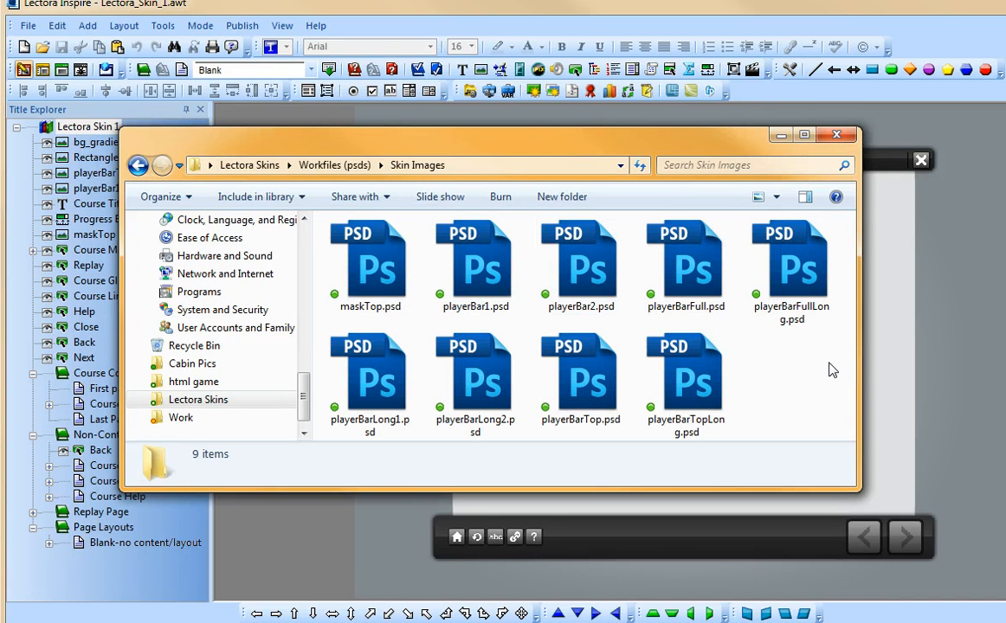
click(141, 165)
click(144, 165)
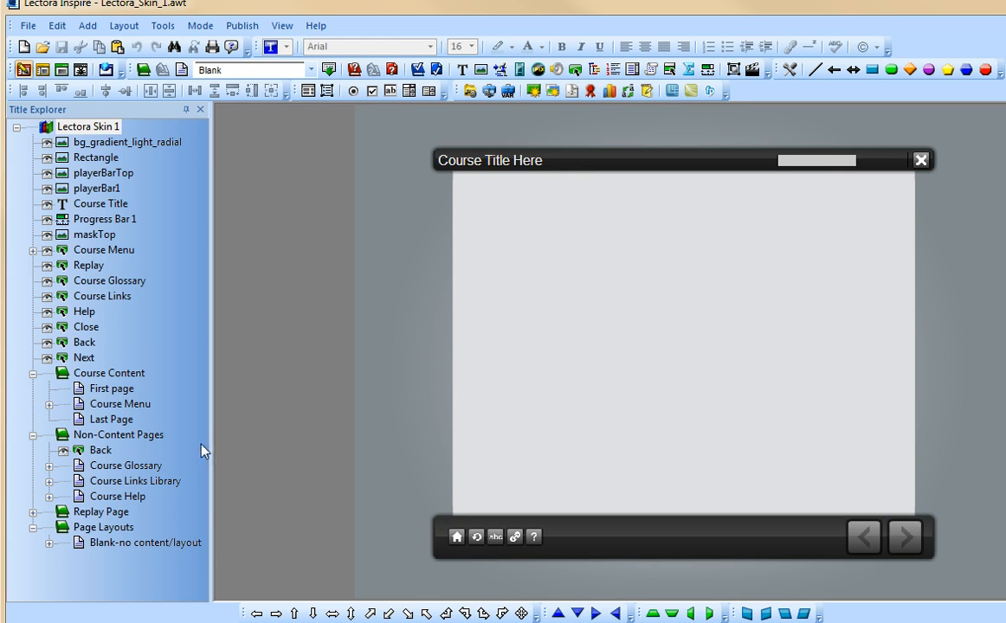
View the Course Glossary page in the Lectora title, then return to the Lectora Skin 1 title level
click(129, 467)
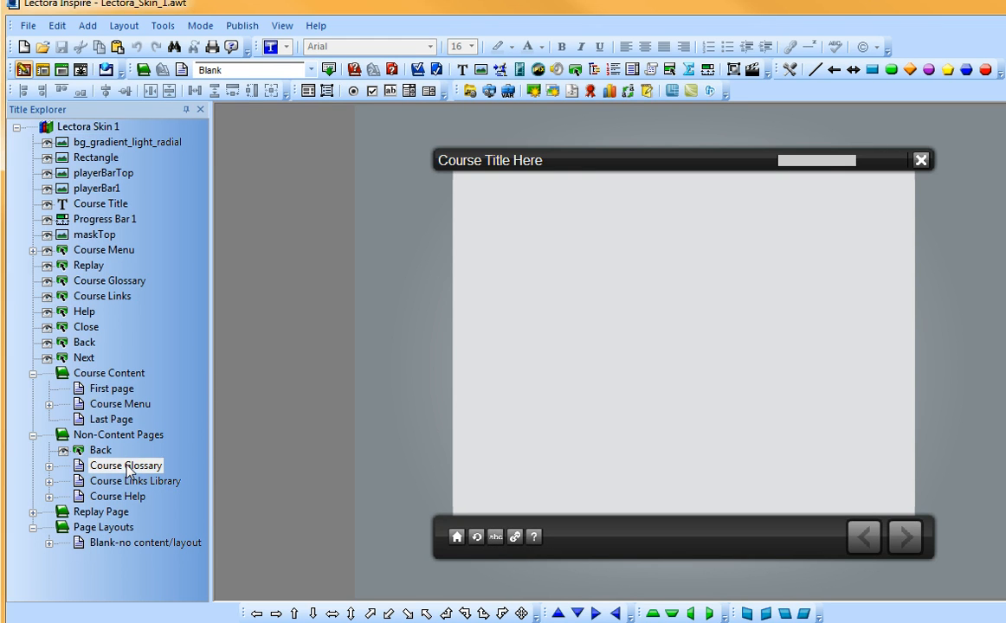
click(128, 467)
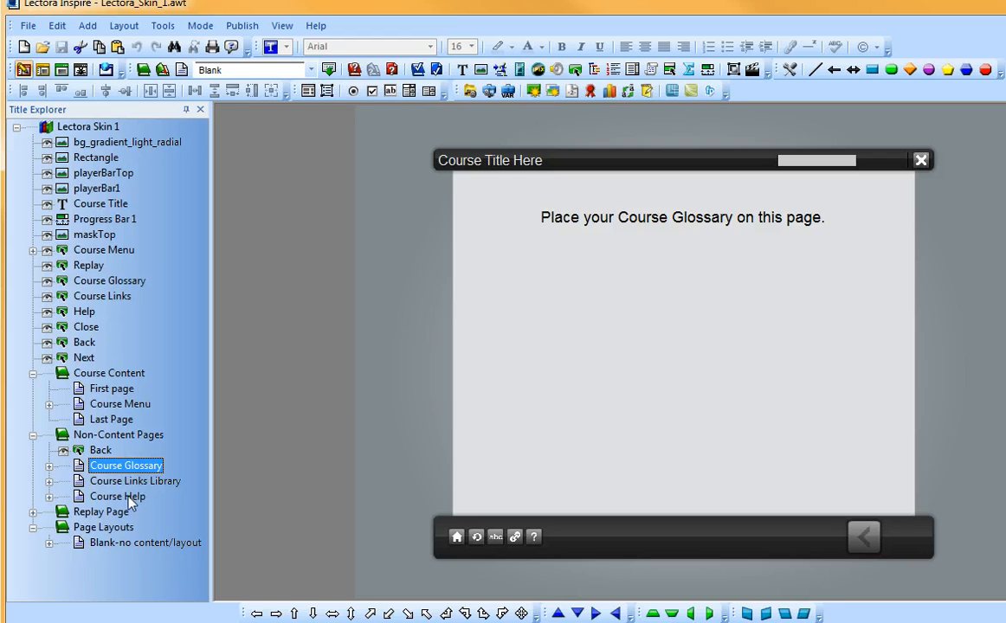
click(89, 128)
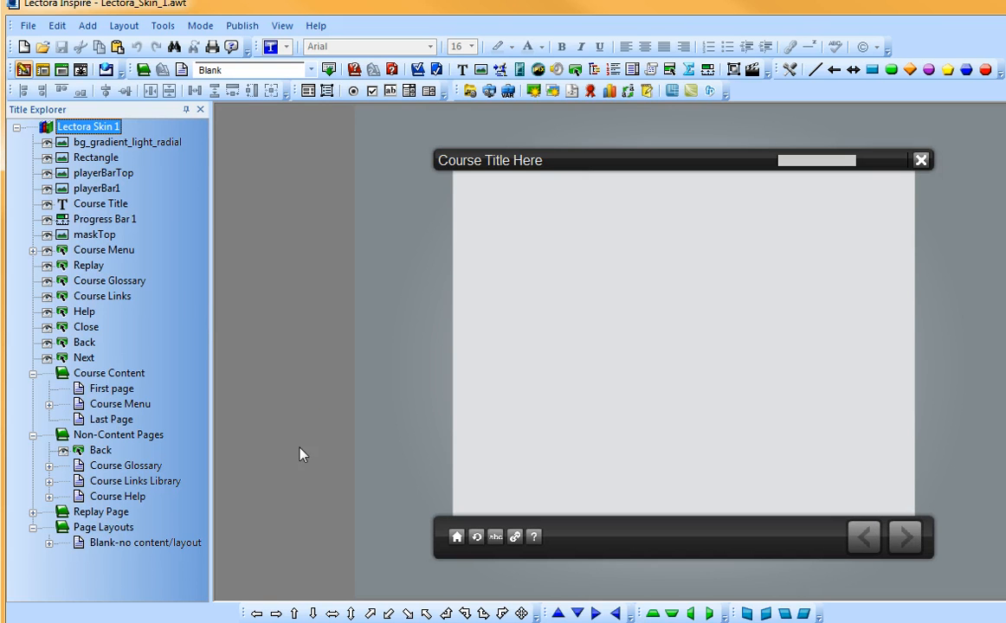
Unlock the size and position of the playerBar1 image and move it up, clear of the navigation buttons
click(589, 162)
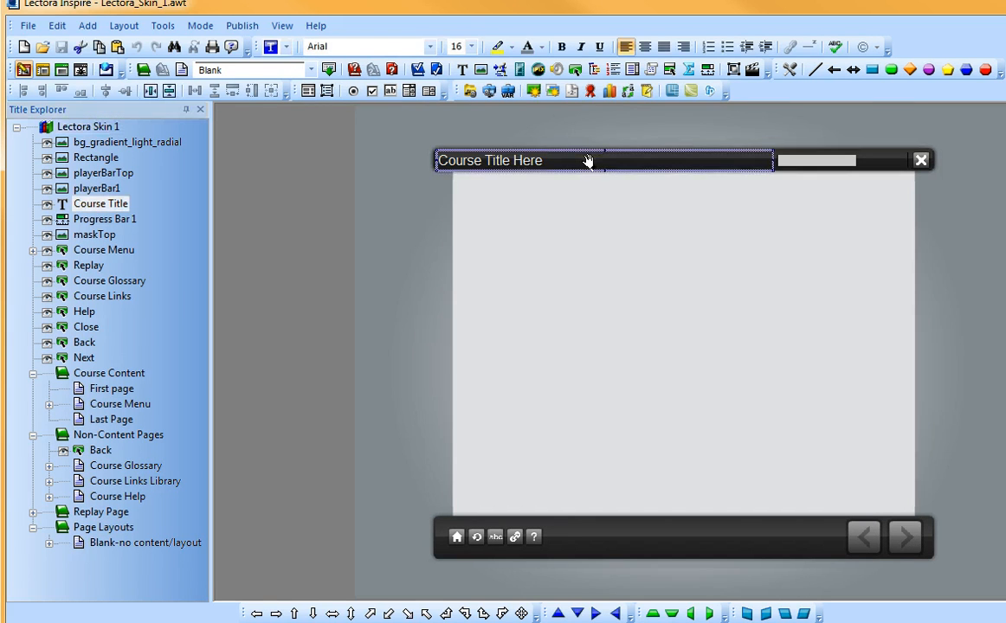
click(569, 528)
right_click(571, 532)
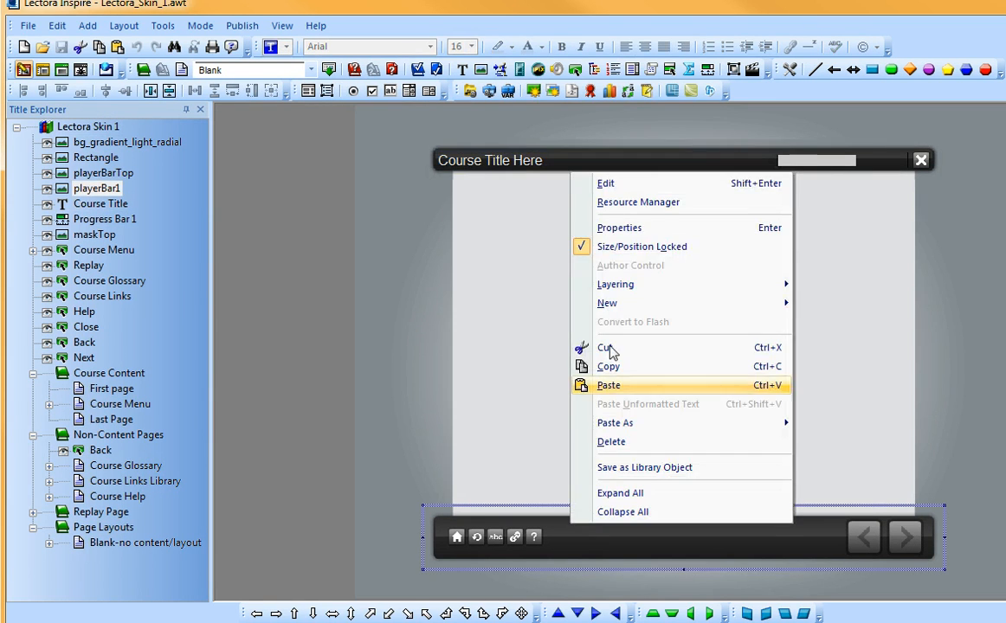
click(628, 249)
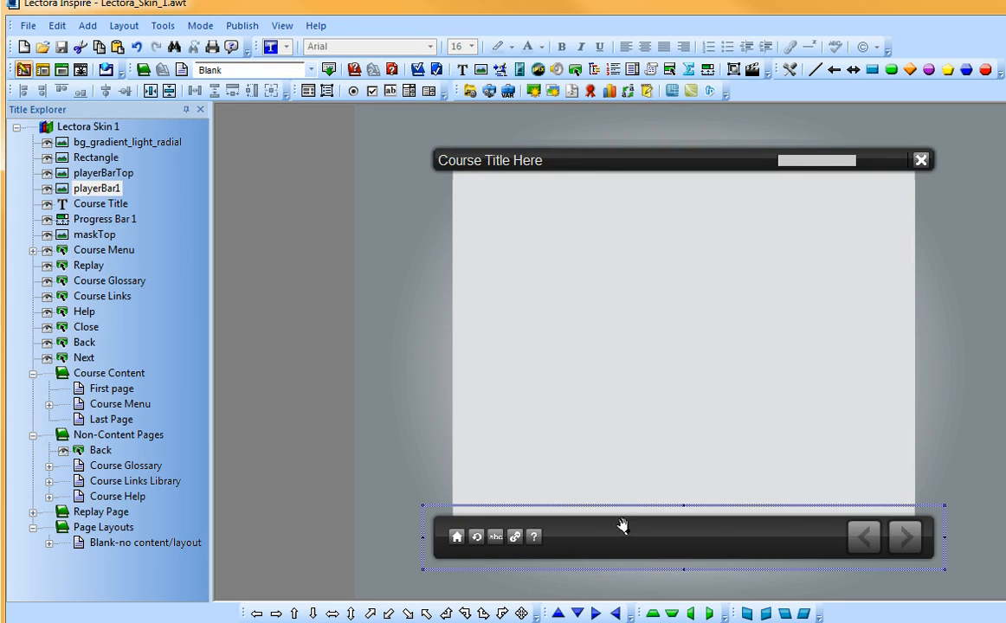
drag(621, 526, 626, 466)
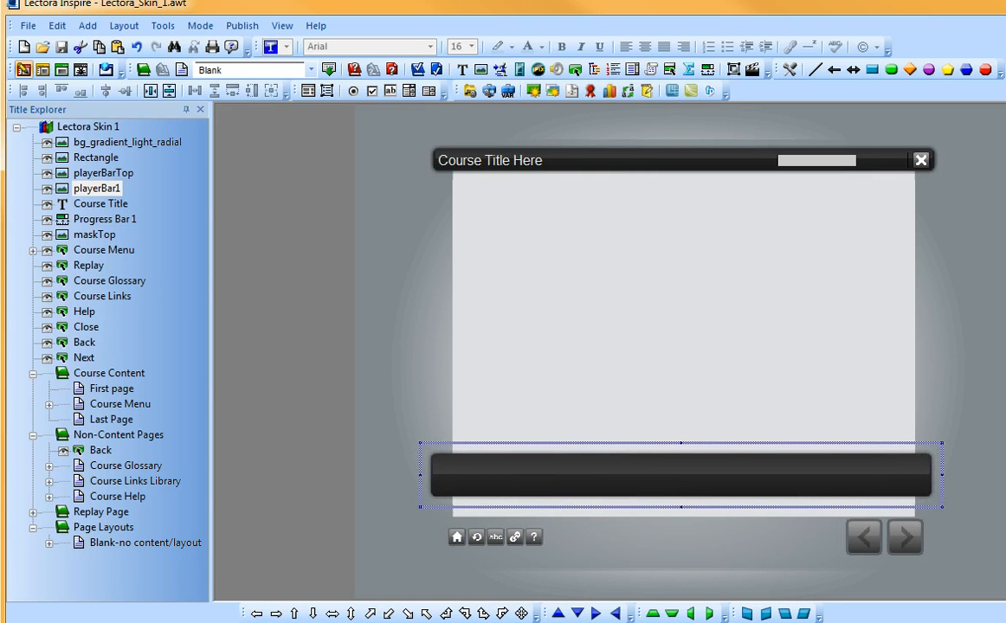
Add playerBar2.png from the Skin Images subfolder of Graphics (pngs) to the Lectora Skin 1 title
drag(1005, 94, 769, 69)
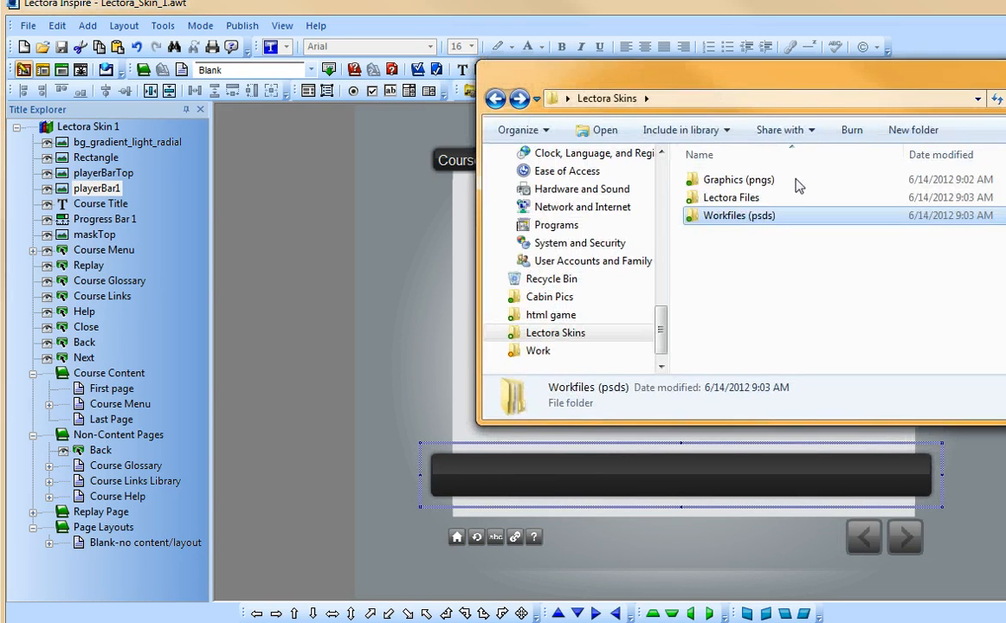
double_click(701, 184)
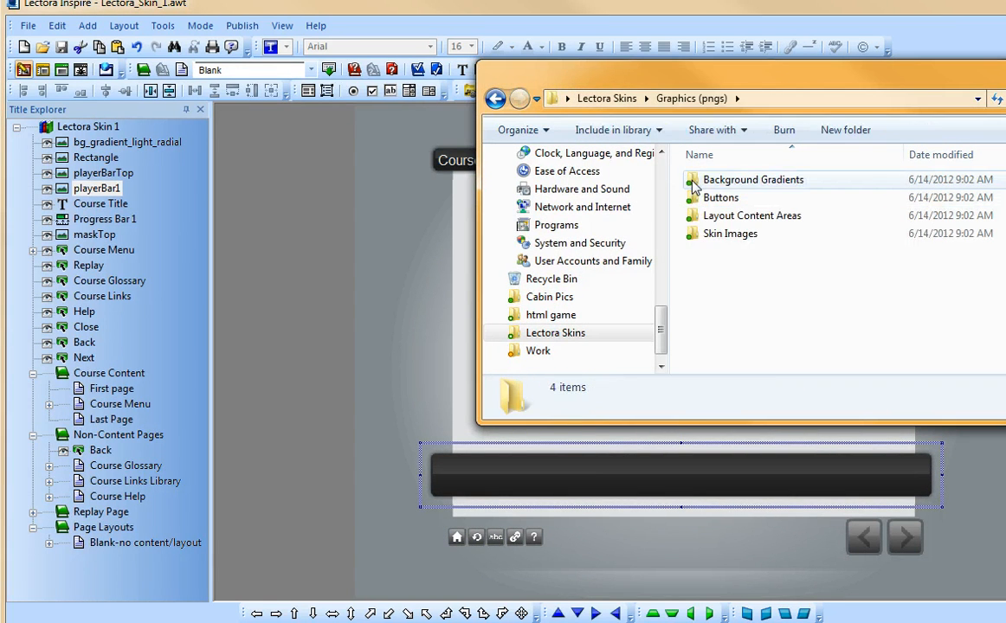
double_click(696, 236)
drag(697, 80, 594, 84)
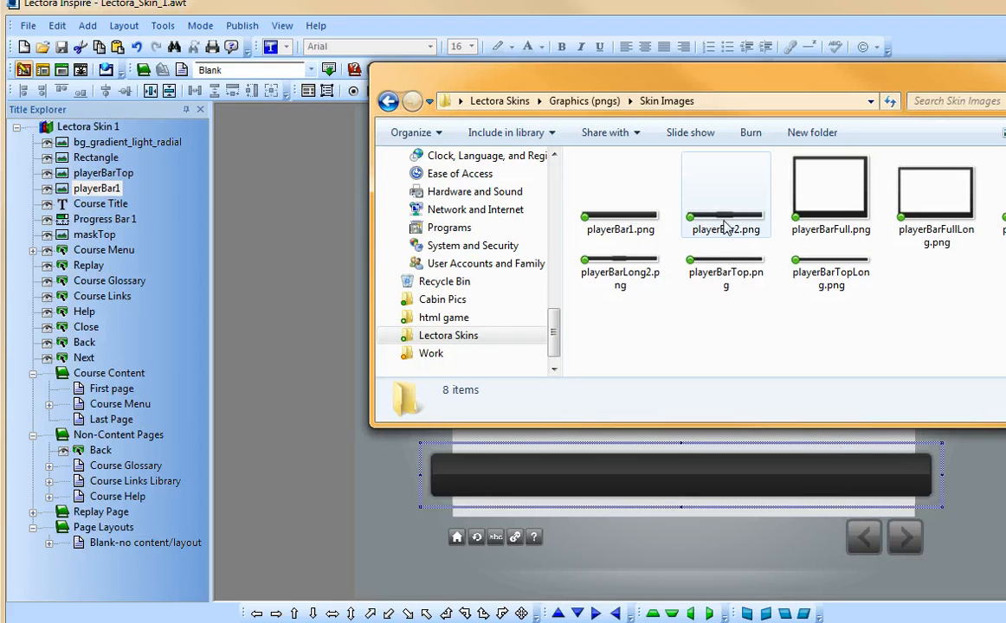
drag(725, 214, 321, 471)
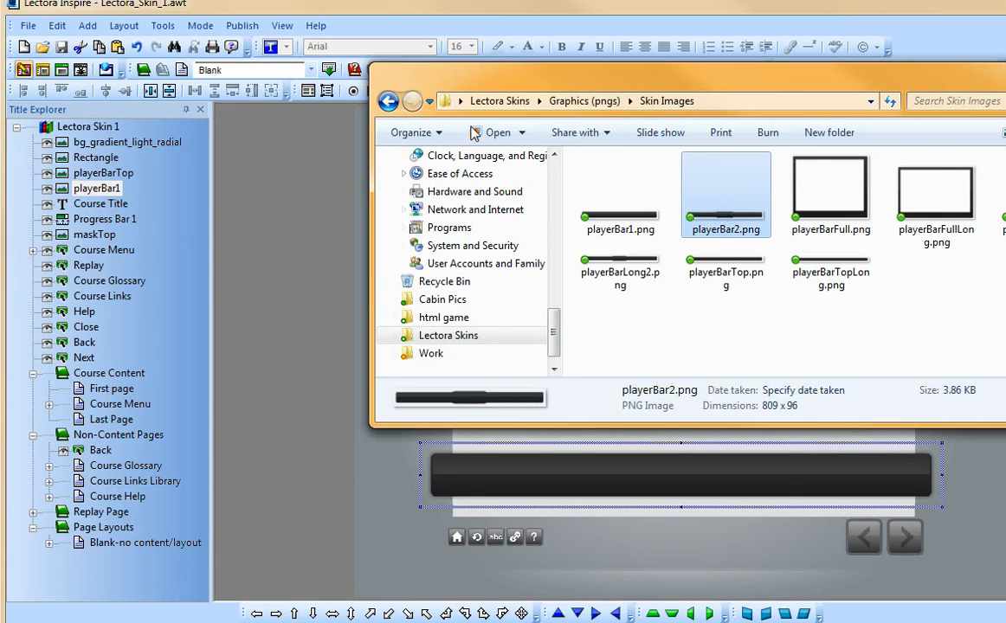
drag(727, 87, 996, 71)
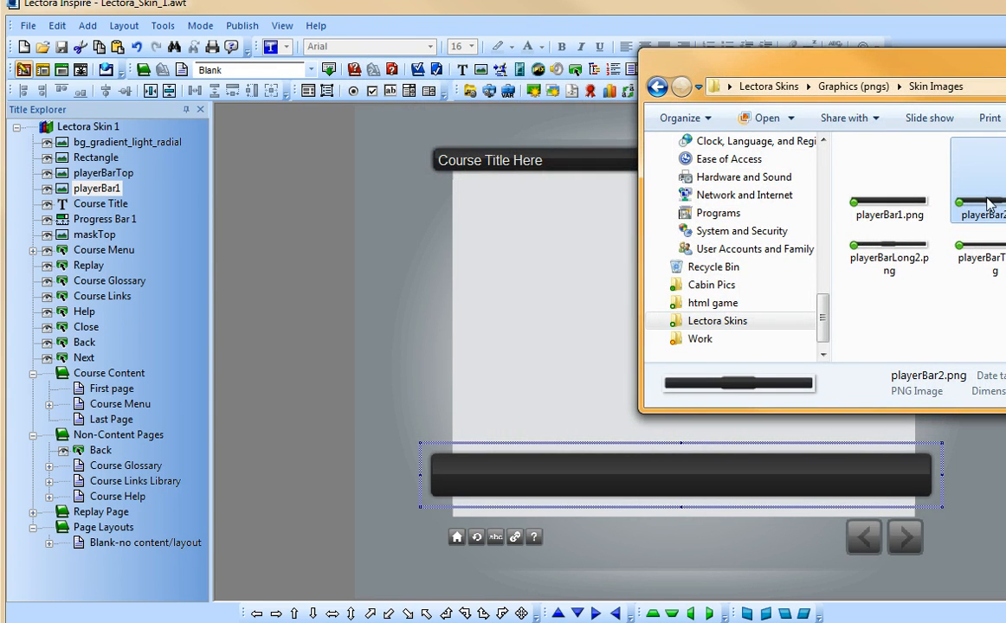
drag(990, 203, 409, 328)
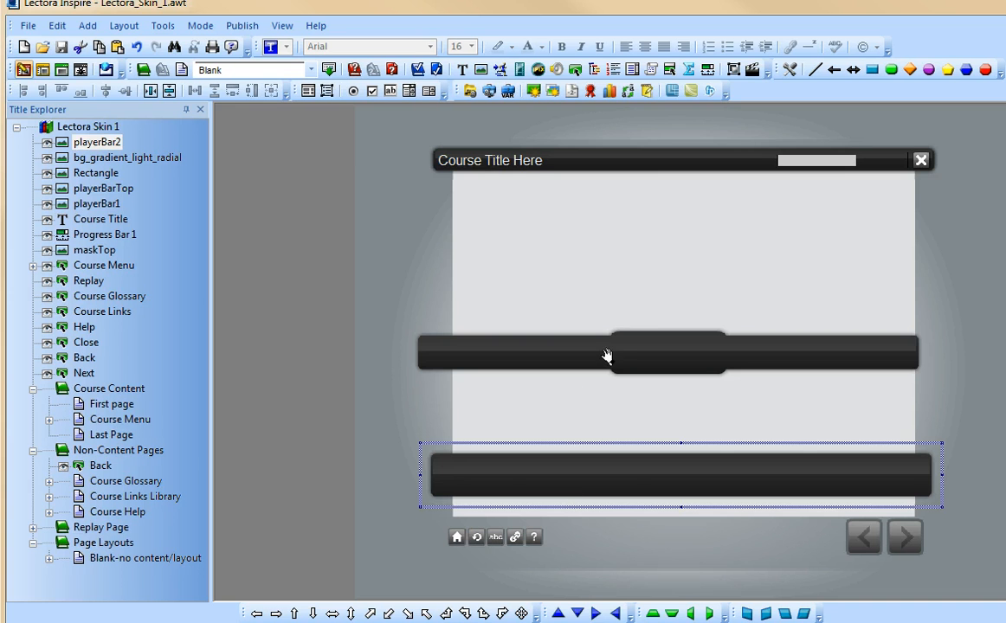
Move playerBar1 up into the content area and place playerBar2 at the bottom of the skin over the navigation buttons
drag(606, 352, 618, 433)
drag(545, 483, 536, 264)
drag(616, 406, 623, 538)
Send the playerBar2 image to the back of the layering order
right_click(652, 537)
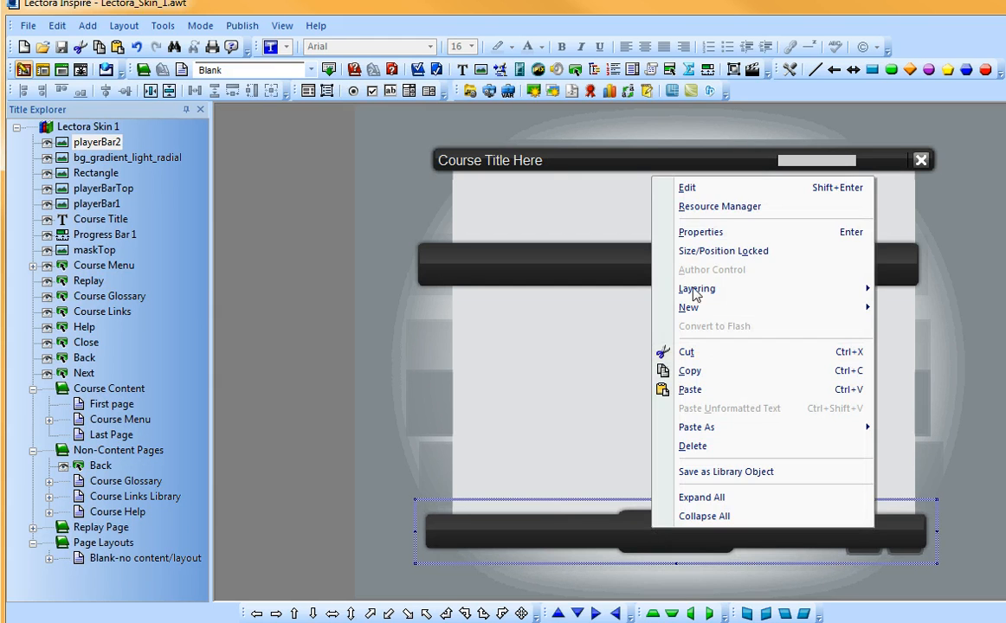
mouse_move(708, 292)
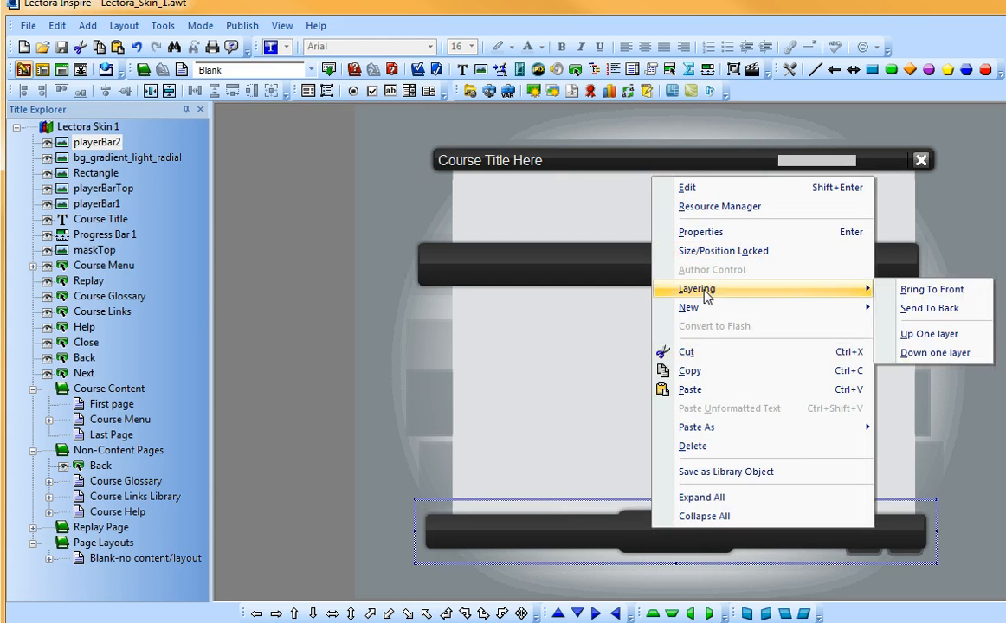
click(926, 310)
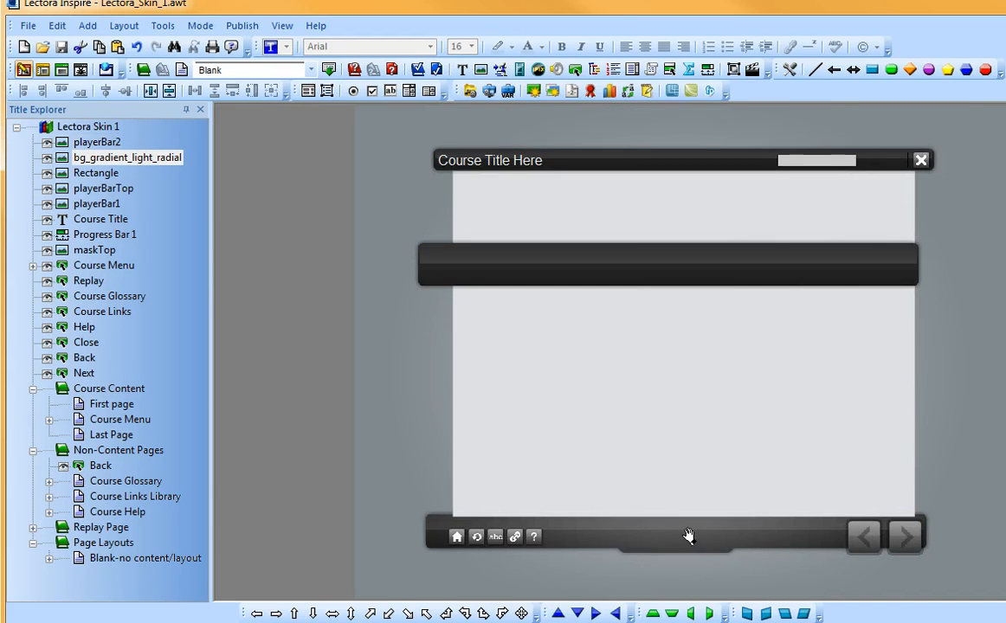
Unlock the size and position of the content-area Rectangle and send it to the back of the layering order
click(669, 469)
right_click(671, 474)
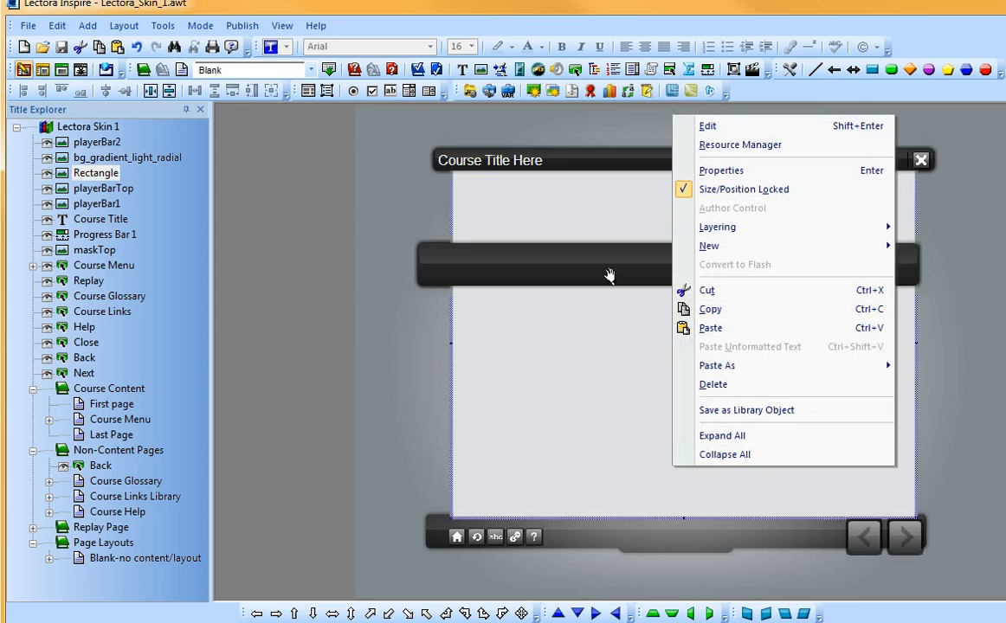
click(725, 189)
right_click(597, 371)
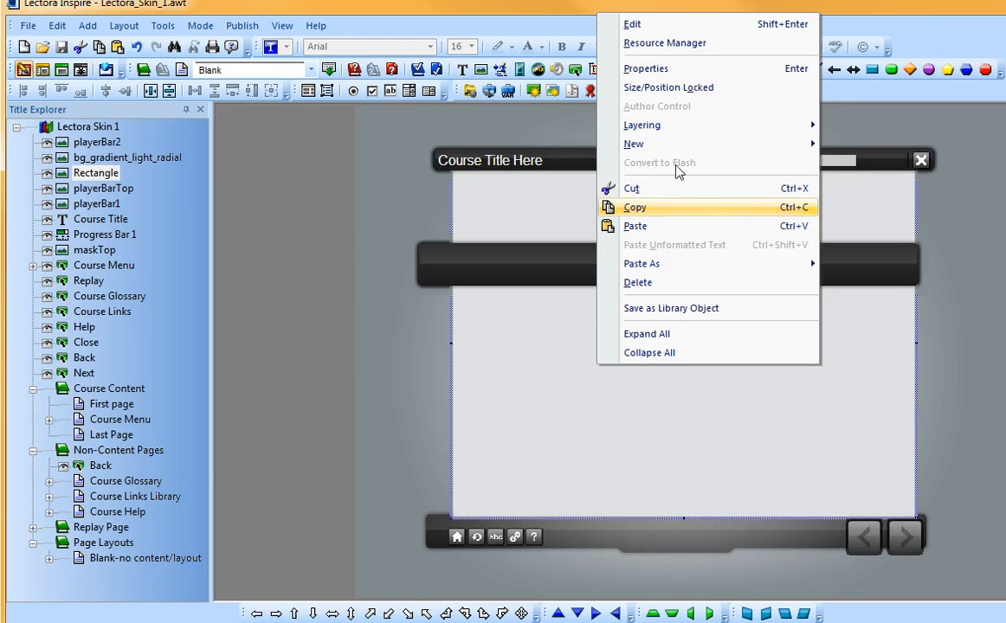
mouse_move(685, 125)
click(865, 147)
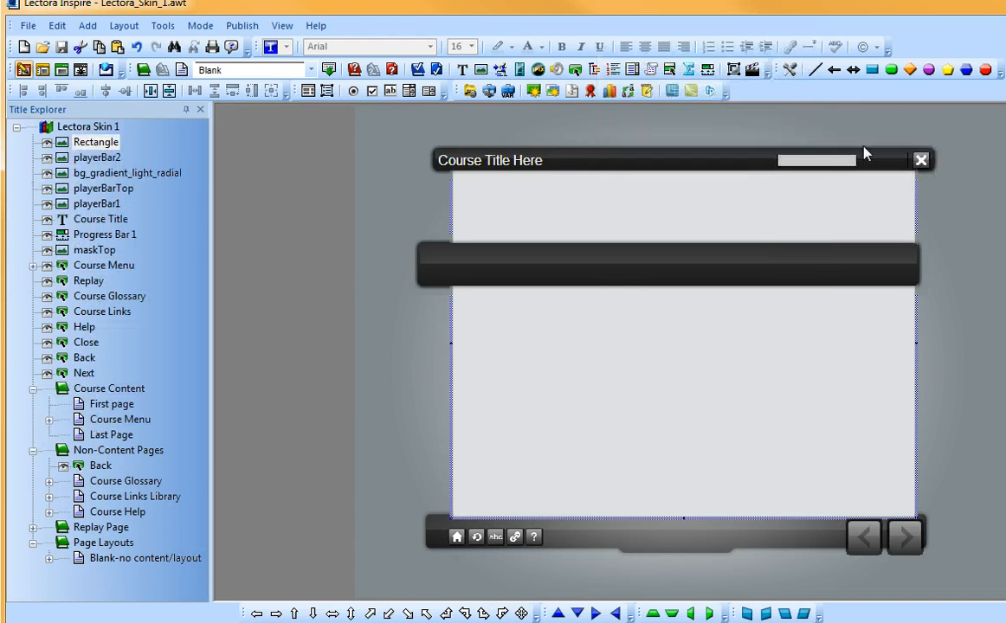
click(274, 384)
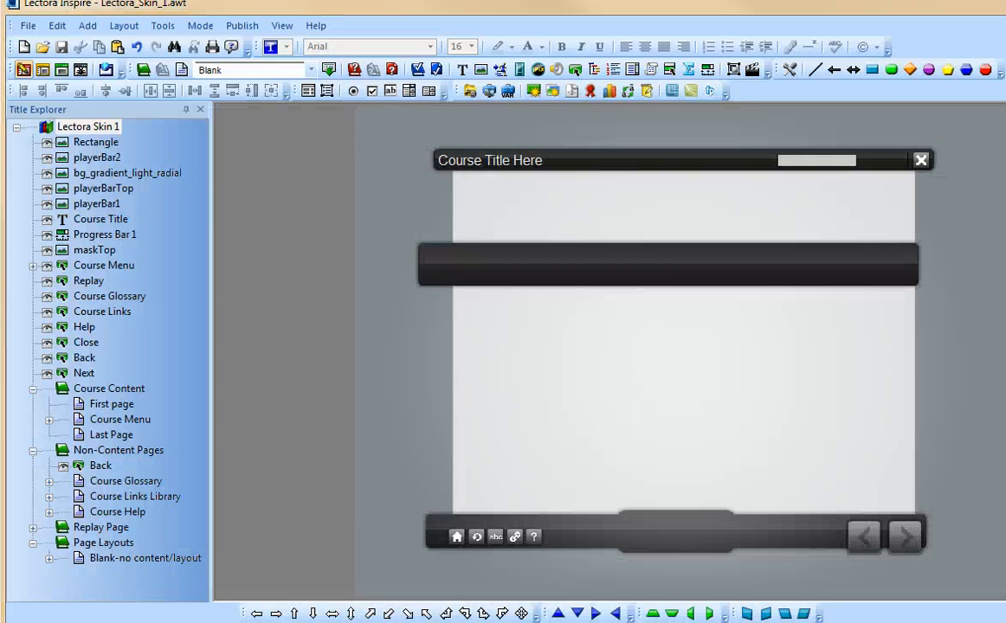
click(246, 469)
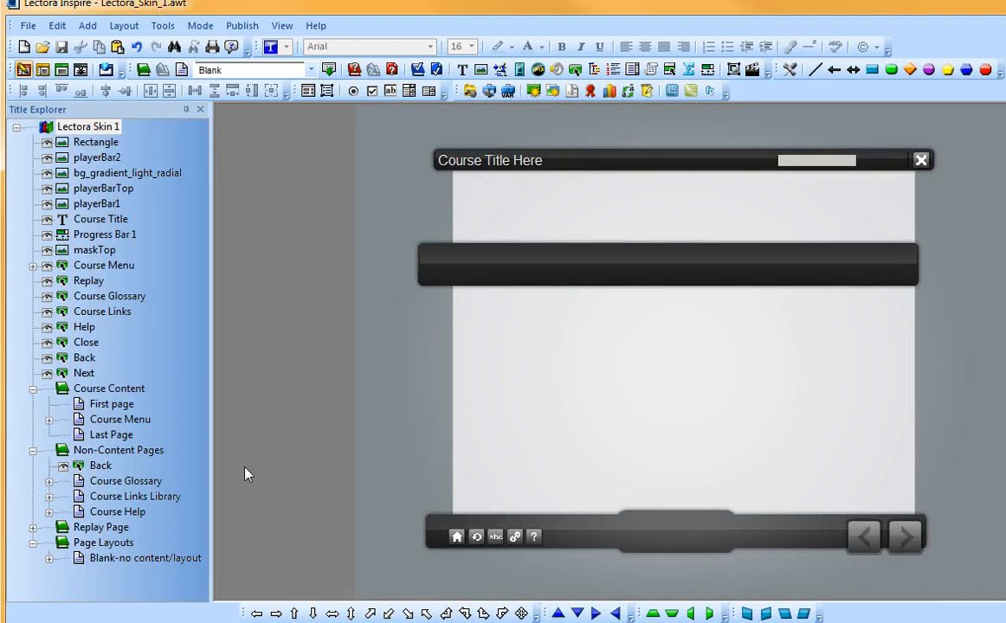
Undo the last changes made to the Rectangle, including its layering change
key(ctrl+z)
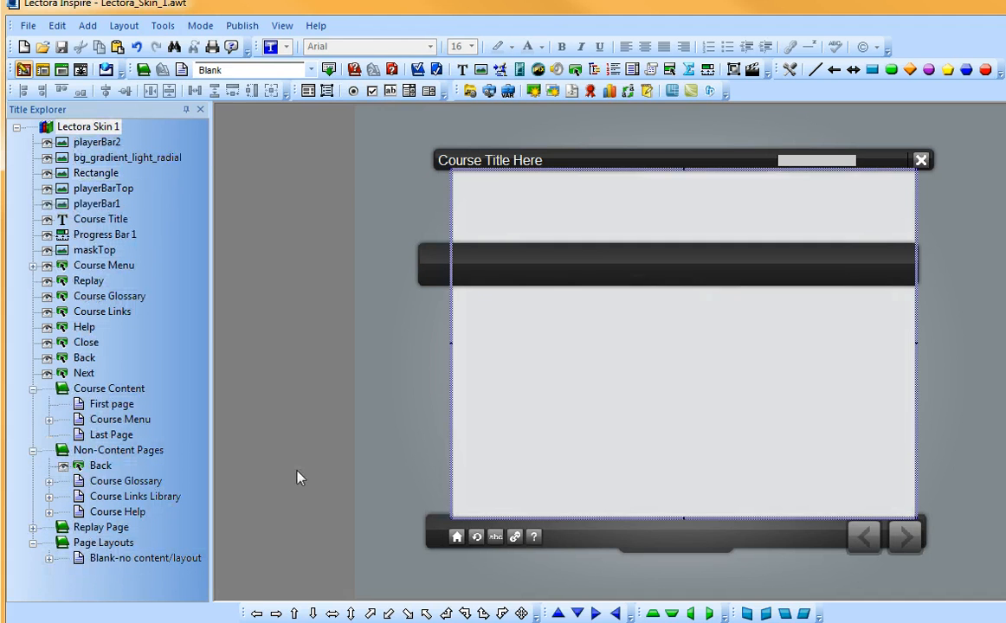
key(ctrl+z)
key(ctrl+z)
Move playerBar1 back to the bottom of the skin behind the navigation buttons and hide playerBar2
click(721, 533)
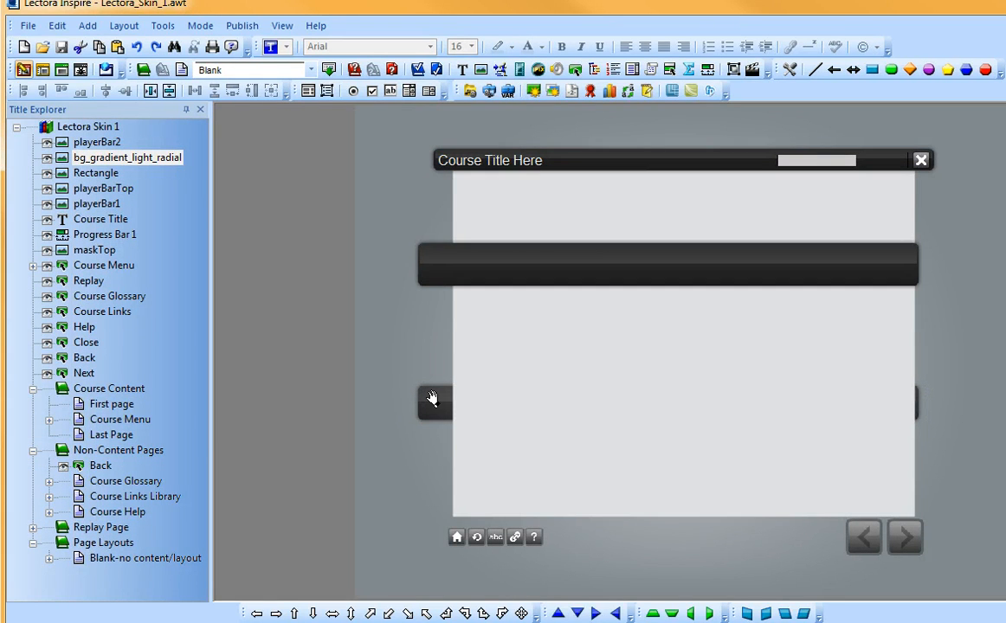
drag(433, 373, 483, 571)
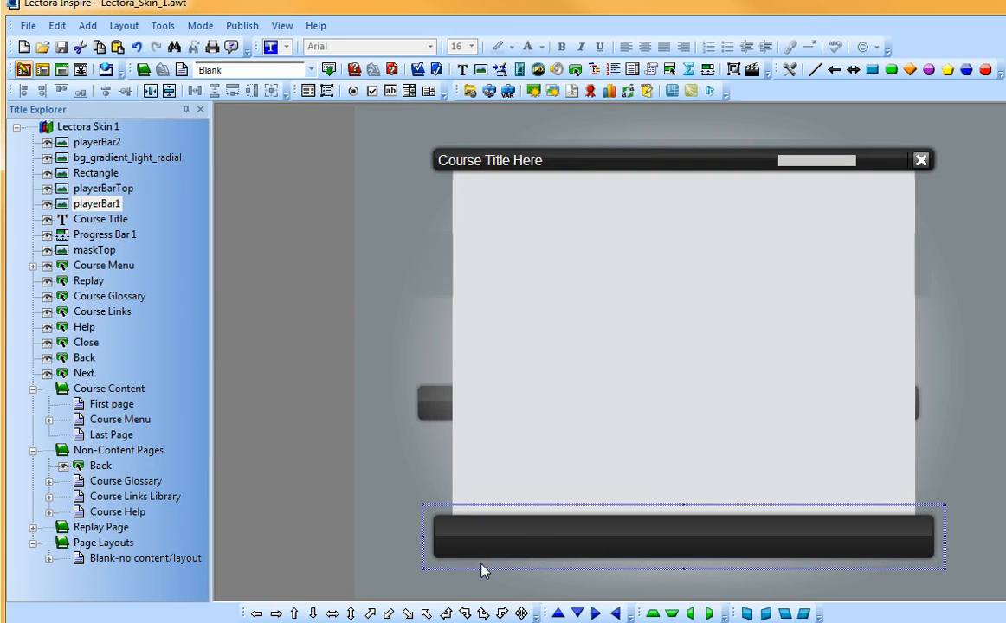
click(83, 128)
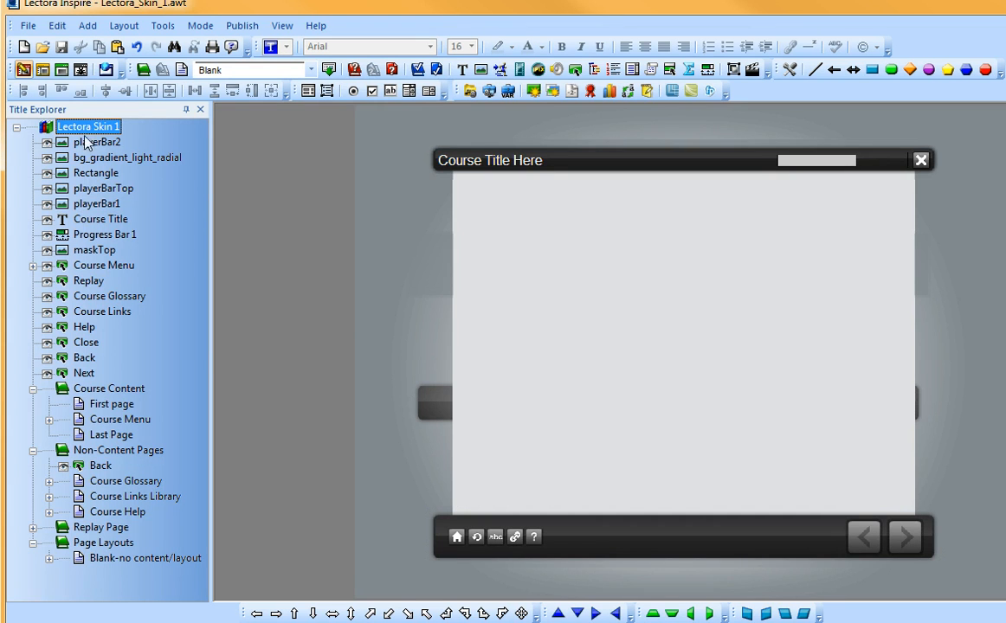
click(47, 142)
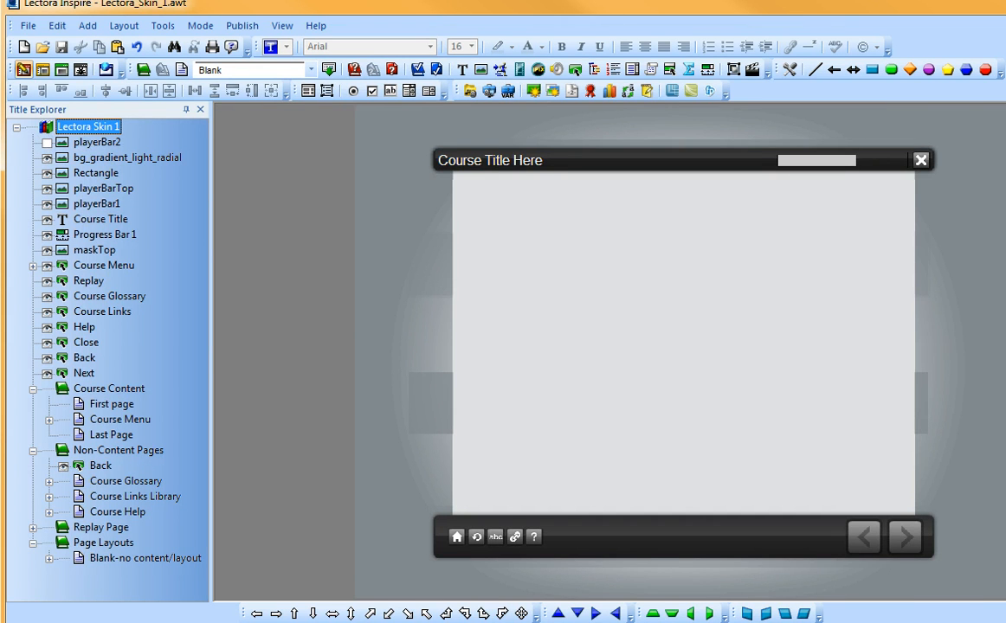
Switch to the Layouts 1 title, browse its pages, and copy Layout 1 through Layout 6
drag(1002, 156, 595, 4)
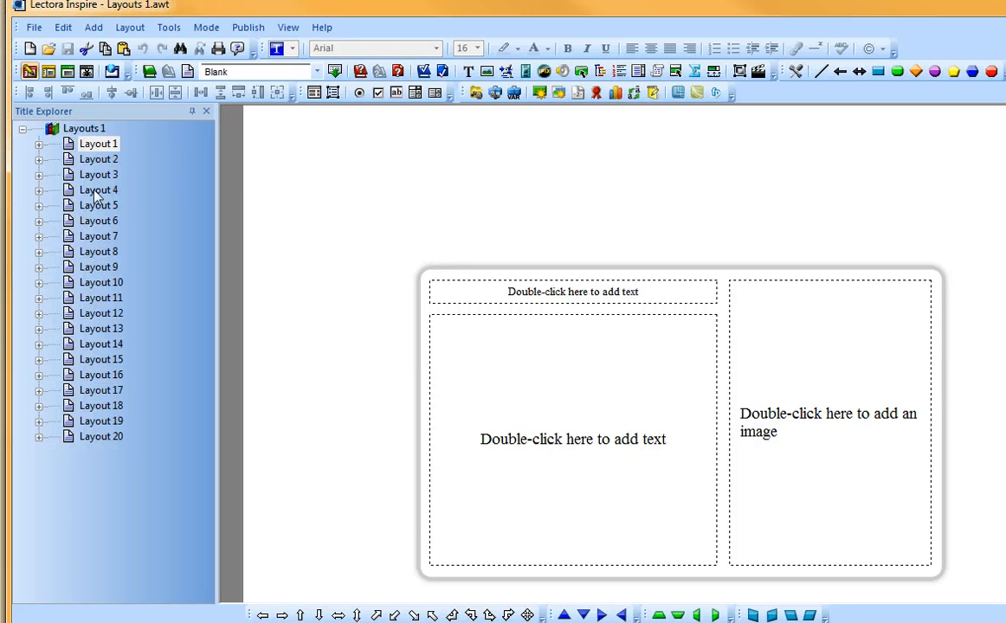
click(98, 159)
key(Down)
key(Down)
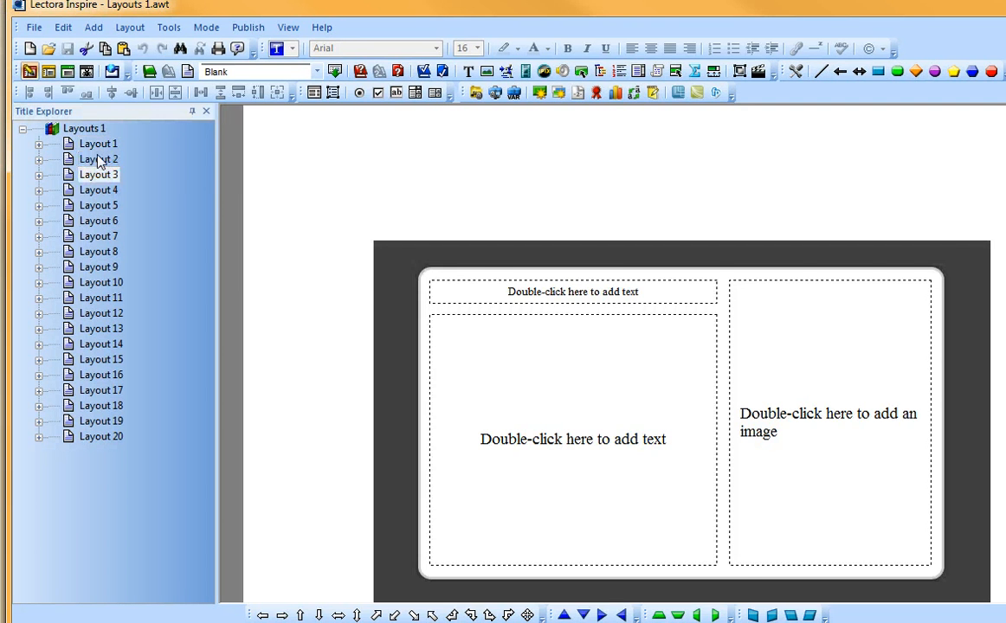
key(Down)
key(Down)
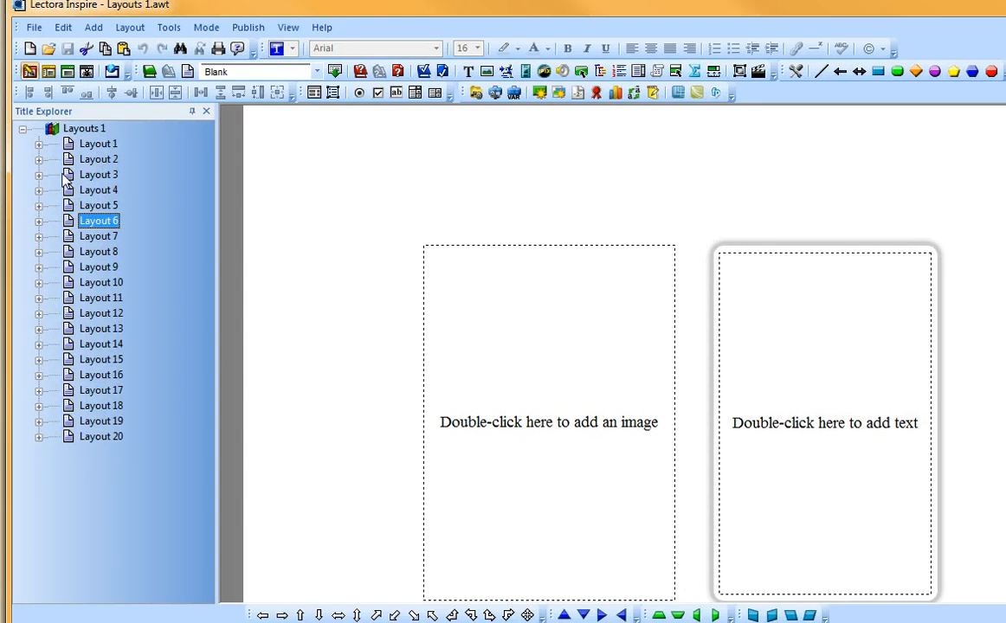
shift+click(97, 146)
right_click(95, 149)
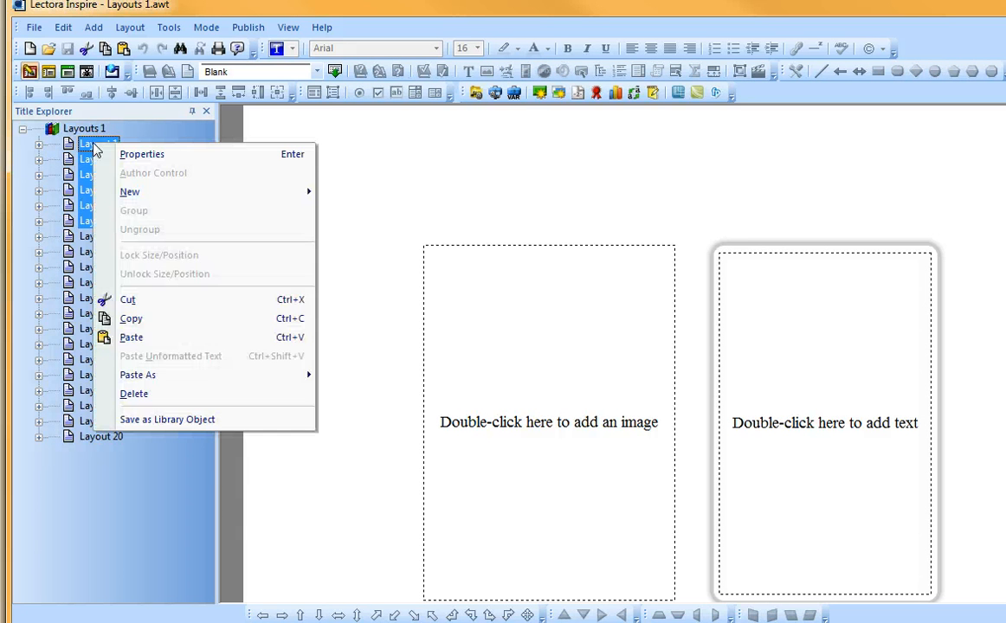
click(186, 321)
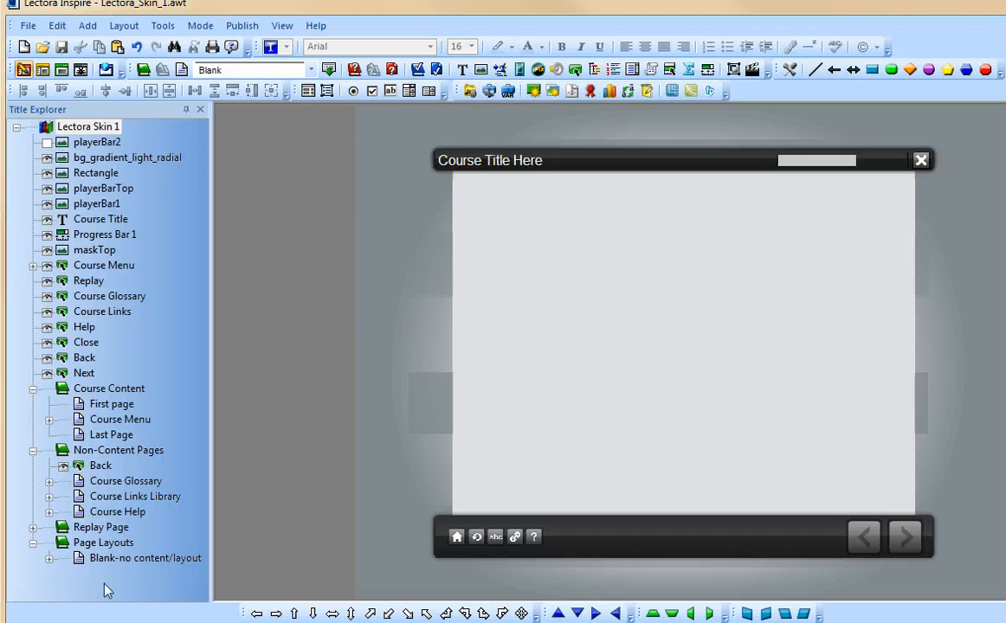
Use Paste As to add the copied layouts to the Page Layouts chapter of Lectora Skin 1, and preview the pasted pages
click(102, 544)
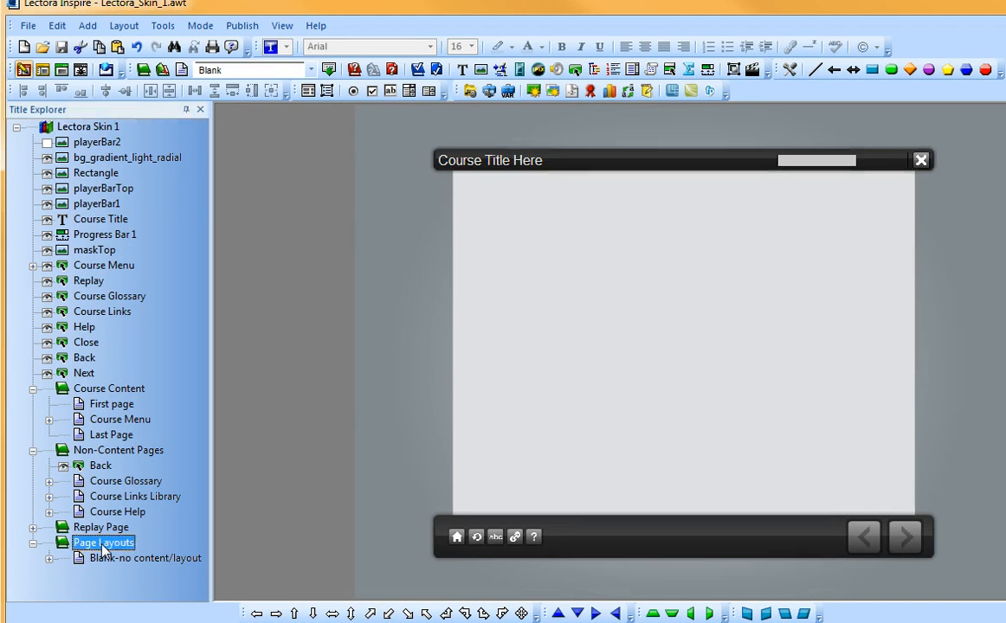
right_click(103, 545)
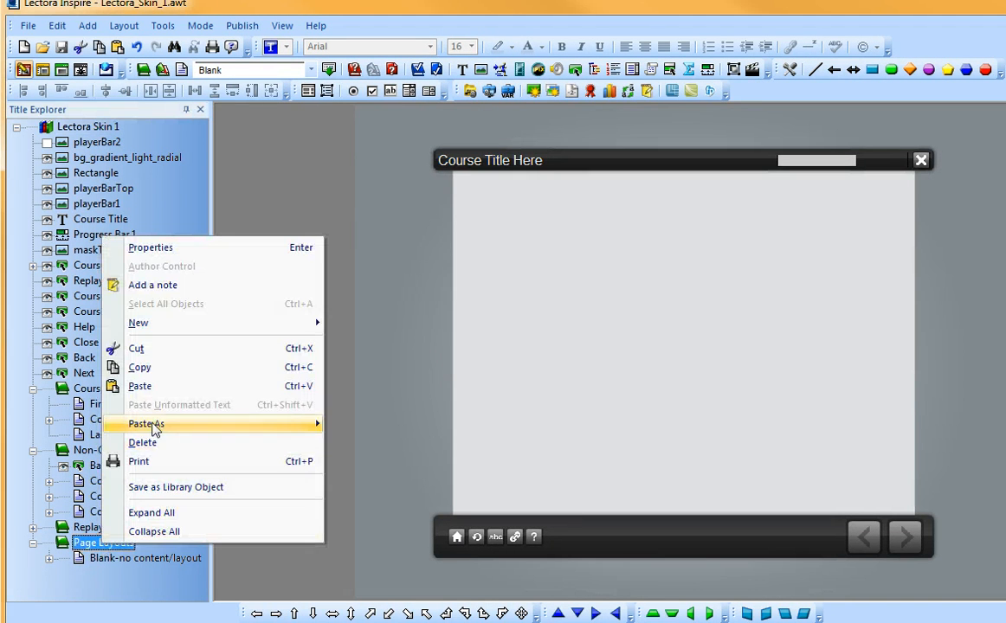
mouse_move(159, 424)
click(382, 426)
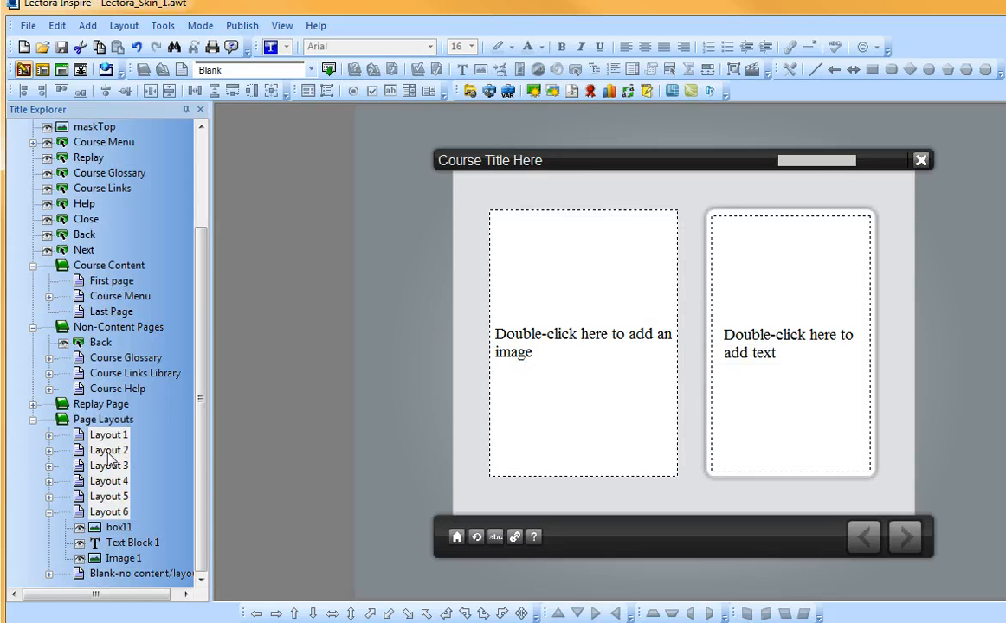
click(48, 512)
click(103, 467)
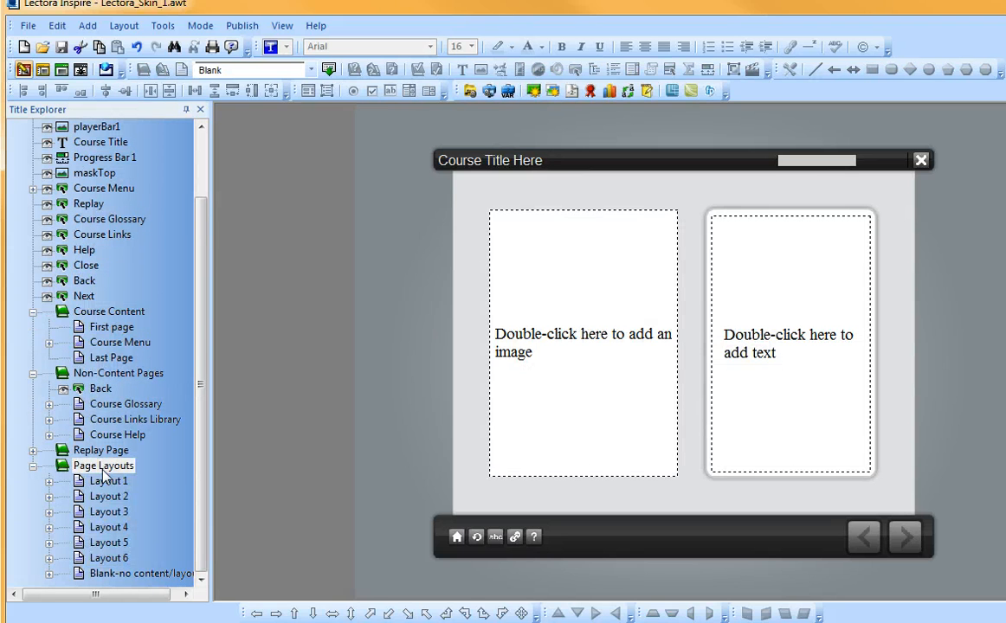
click(104, 496)
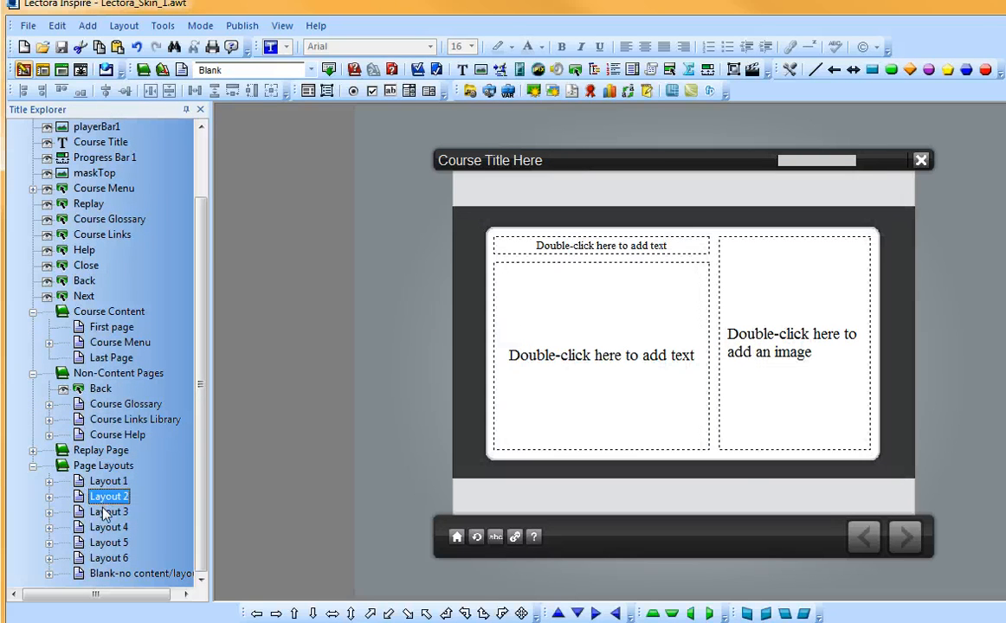
click(104, 520)
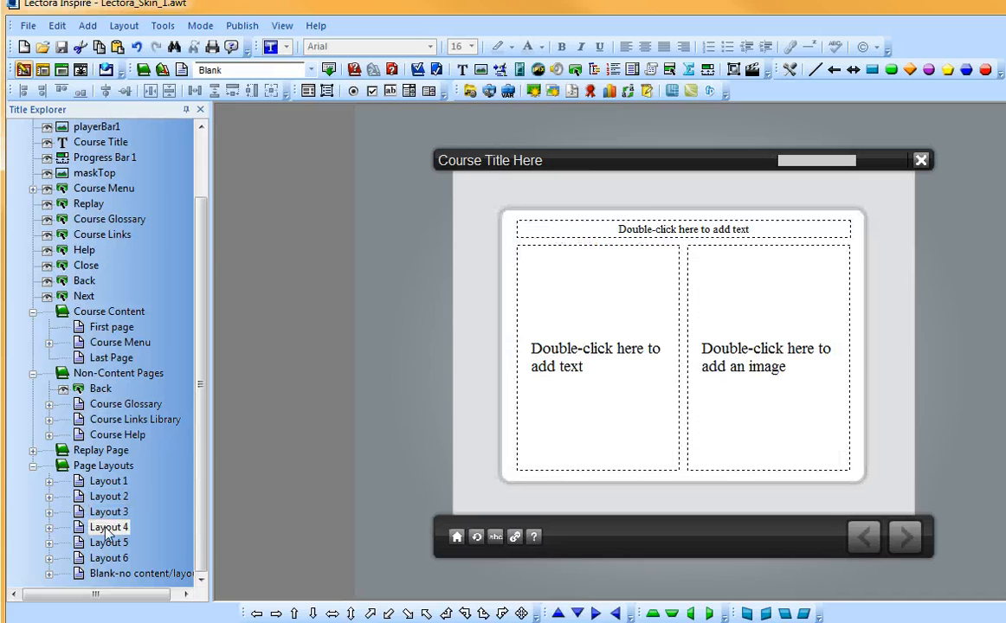
click(107, 542)
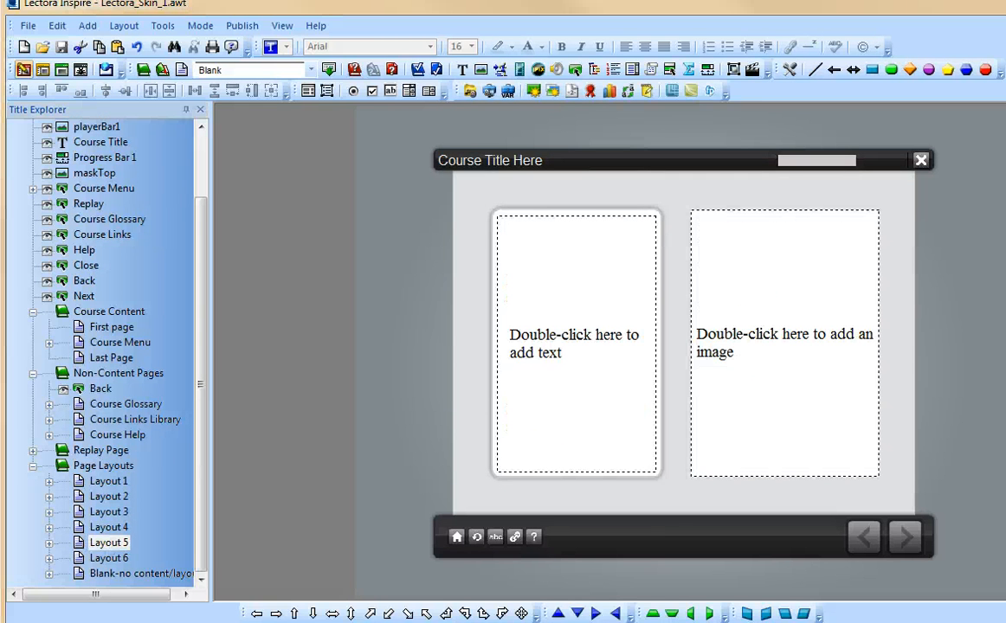
Add a new blank page to the Page Layouts chapter
click(103, 468)
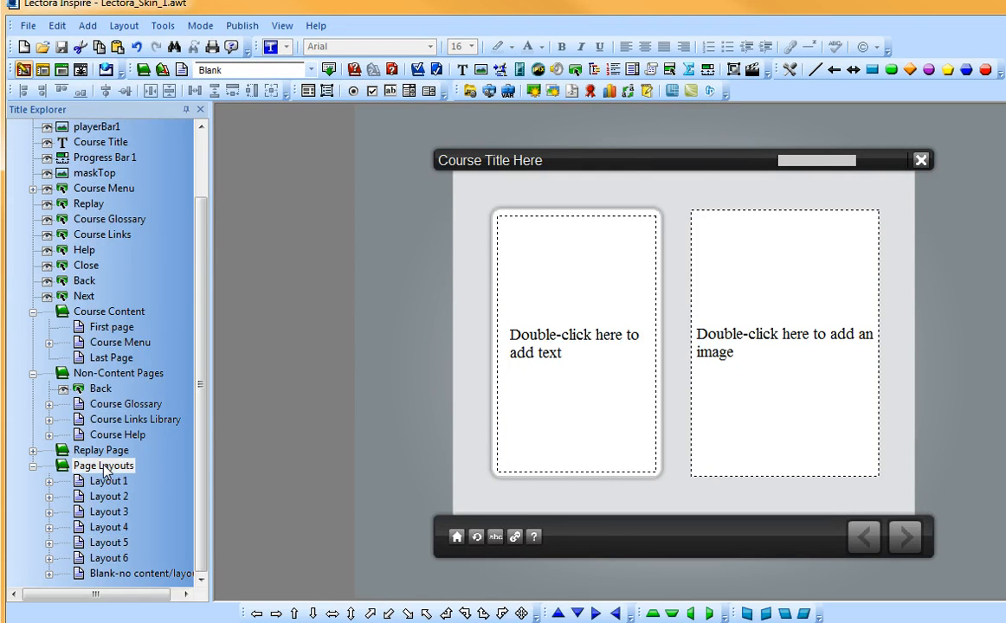
click(86, 25)
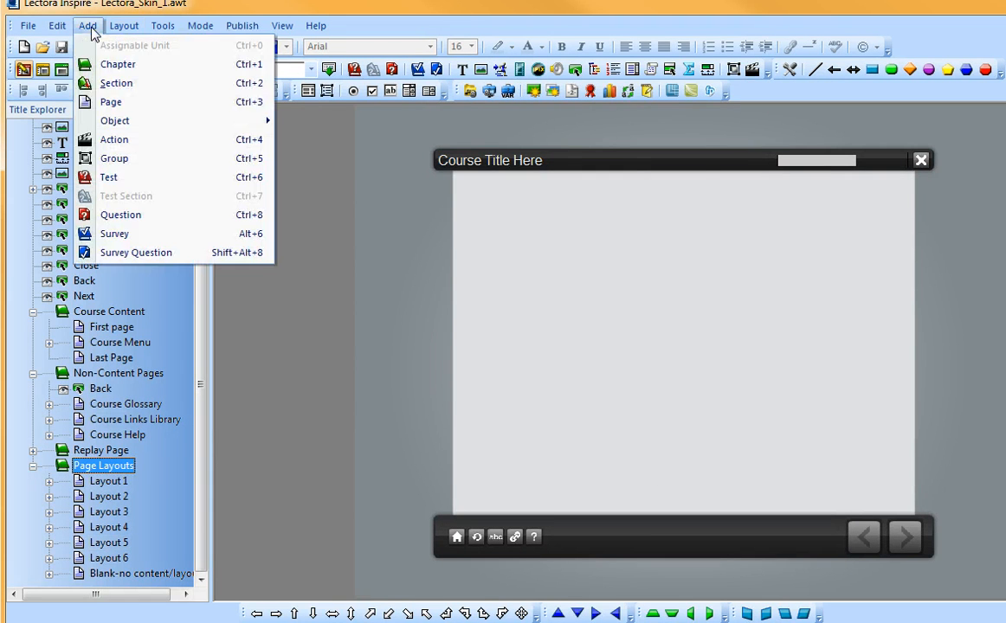
click(110, 102)
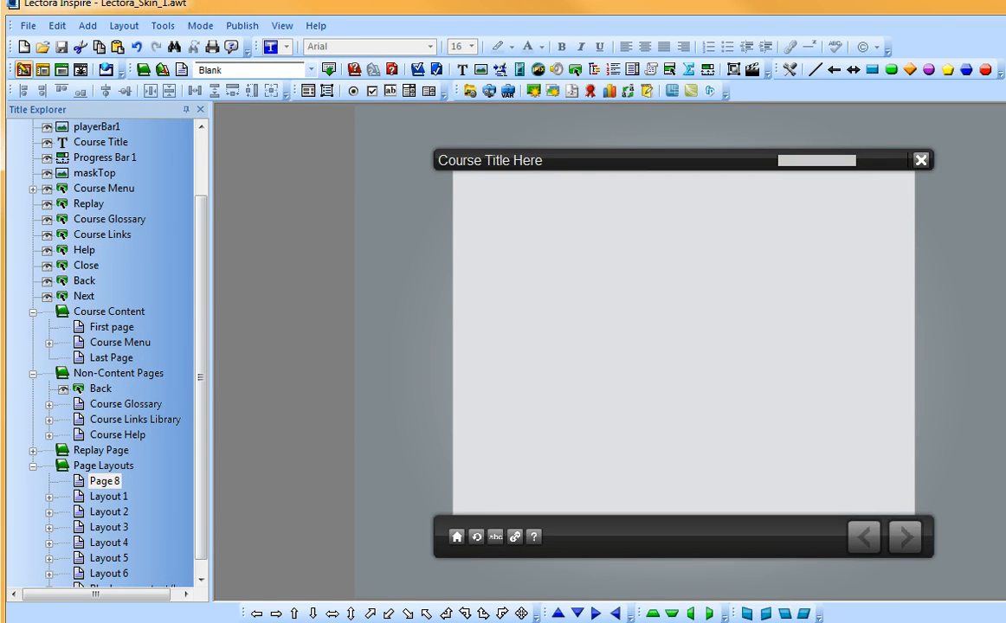
In the Lectora Skins file folder, look through Style_2 under Graphics (pngs) > Layout Content Areas, and open Style_1
drag(1005, 209, 914, 96)
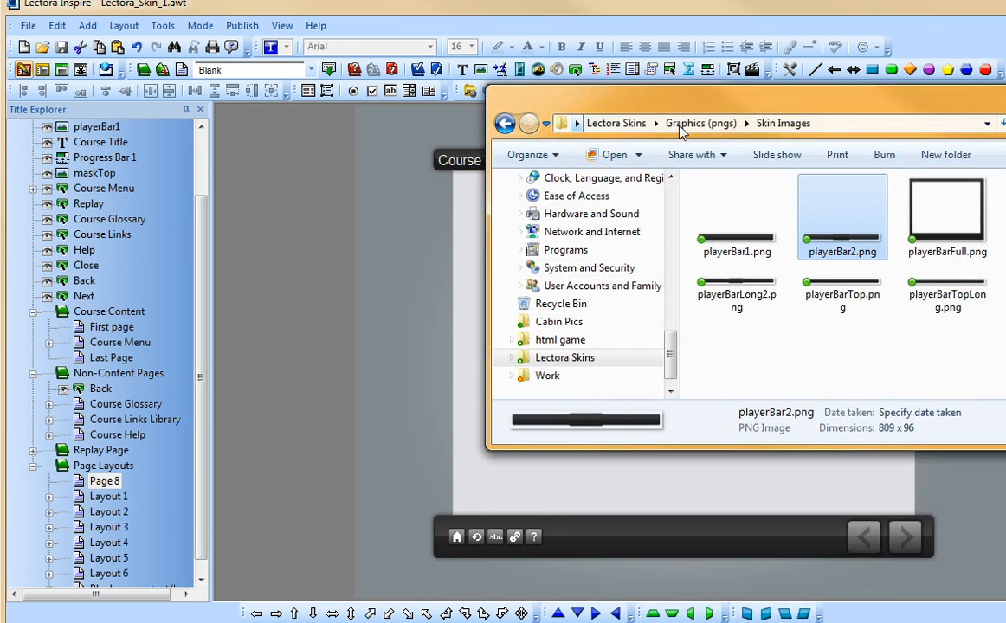
click(684, 126)
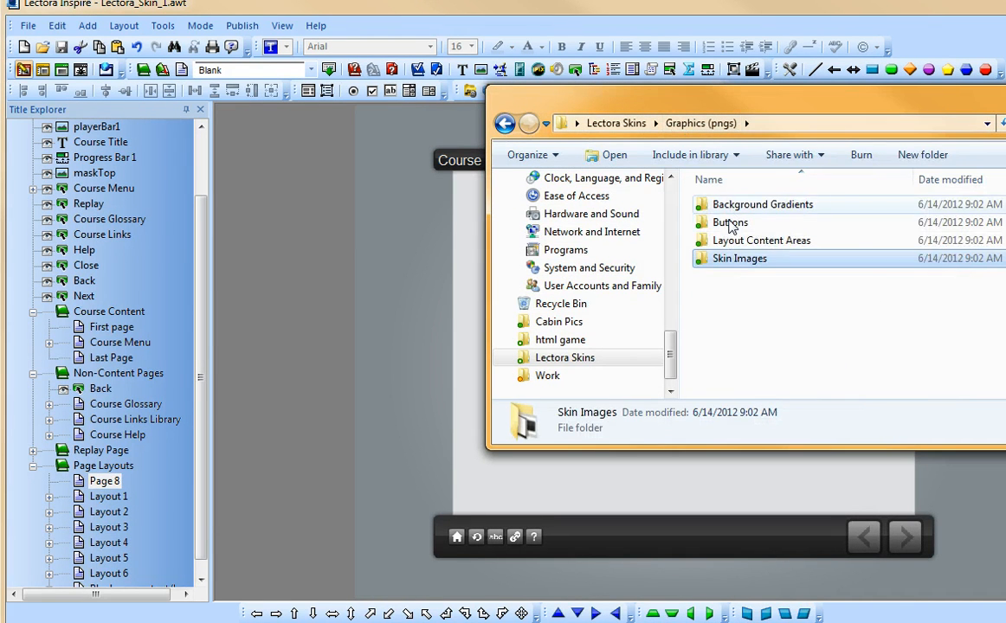
double_click(757, 240)
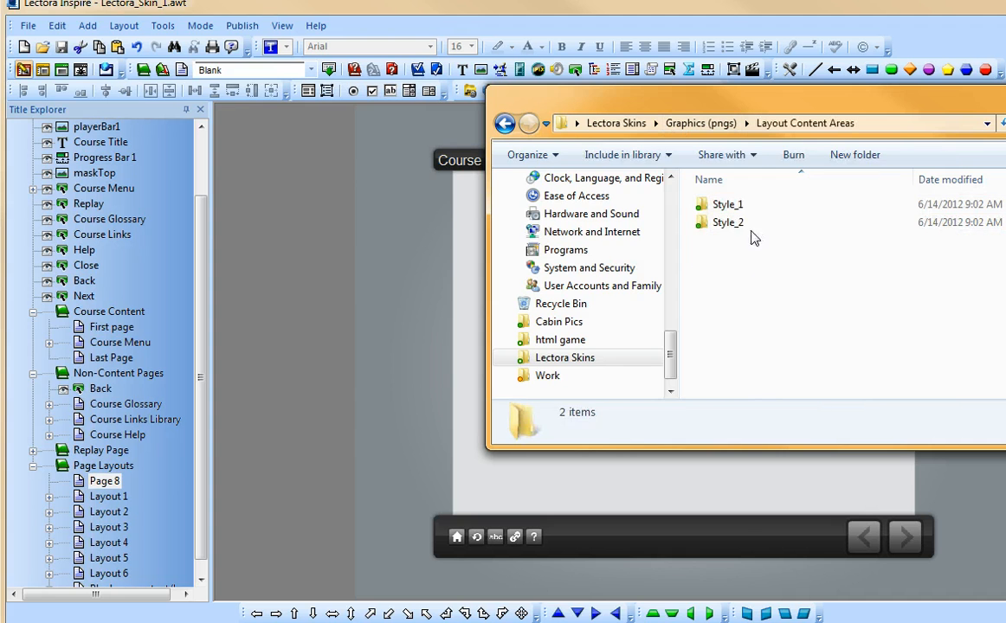
double_click(727, 222)
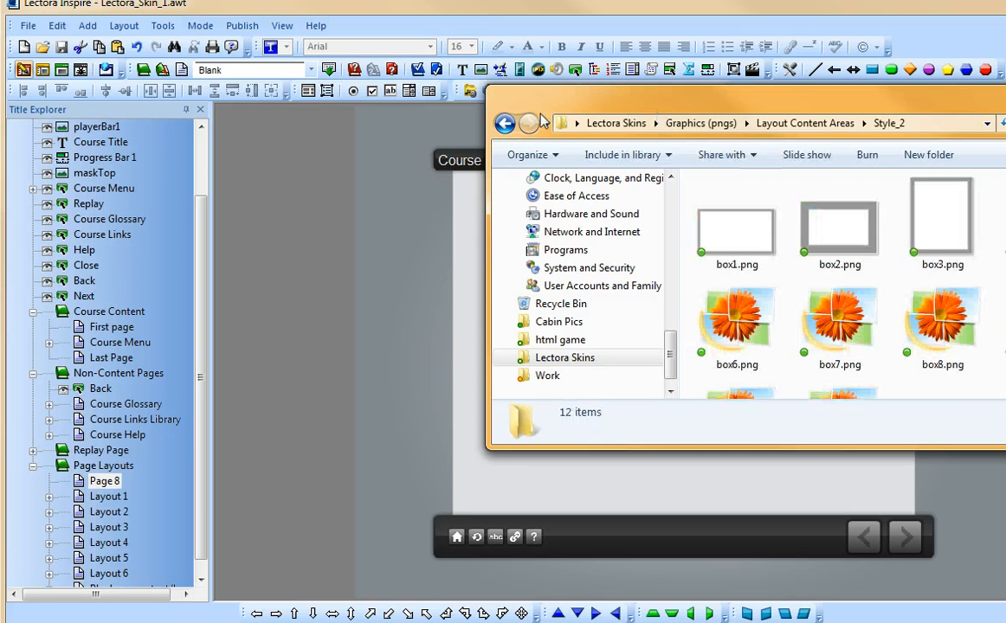
click(505, 123)
double_click(727, 210)
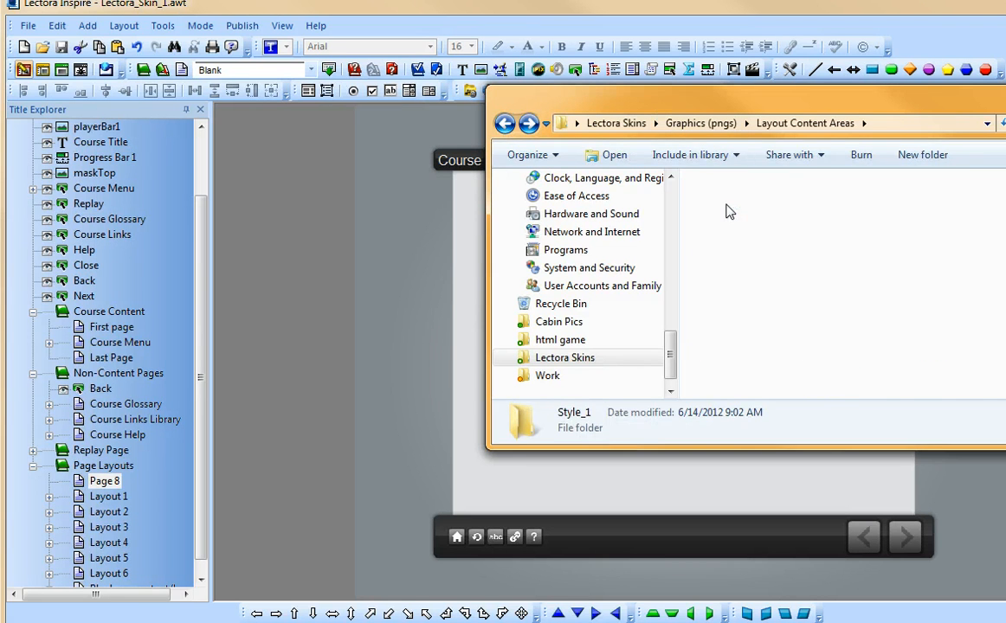
drag(639, 97, 715, 87)
Place the box1 and box4 images on the new page, with box4 overlapping the upper-right edge of box1
drag(824, 220, 490, 293)
drag(1003, 221, 494, 216)
click(522, 335)
drag(644, 333, 639, 310)
click(576, 242)
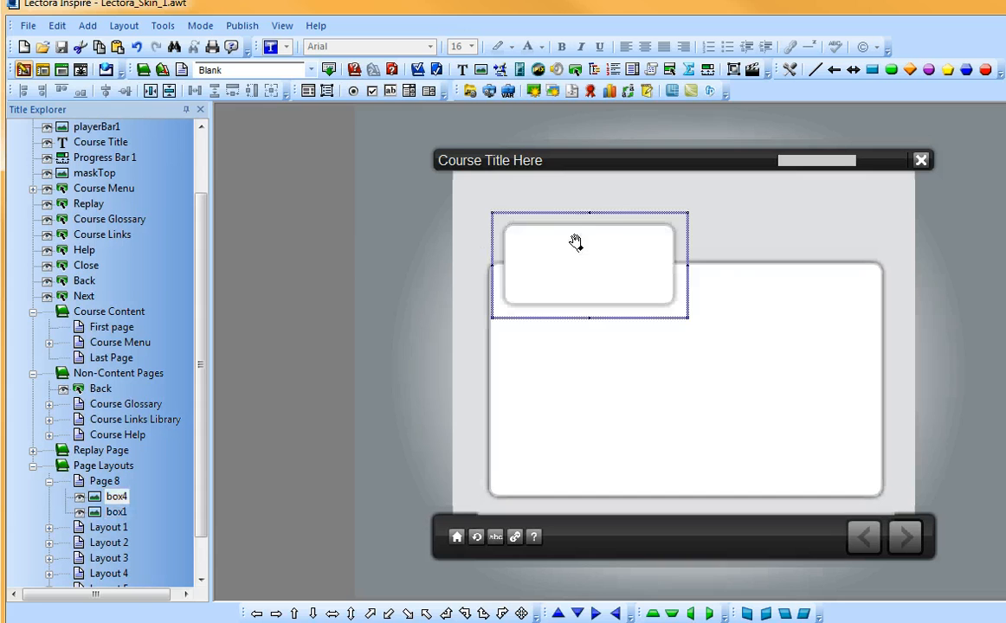
drag(602, 234, 772, 224)
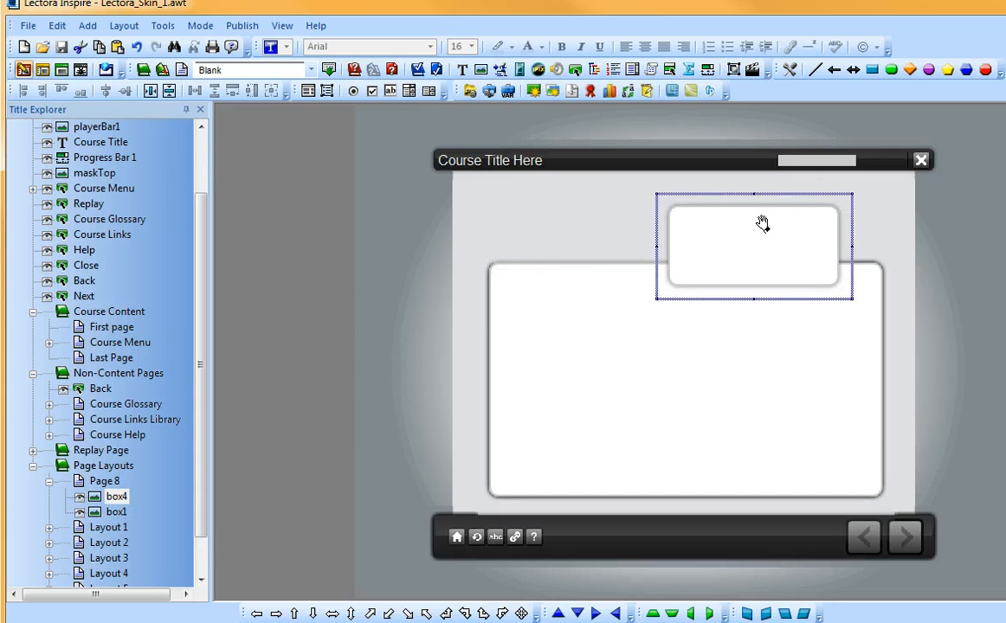